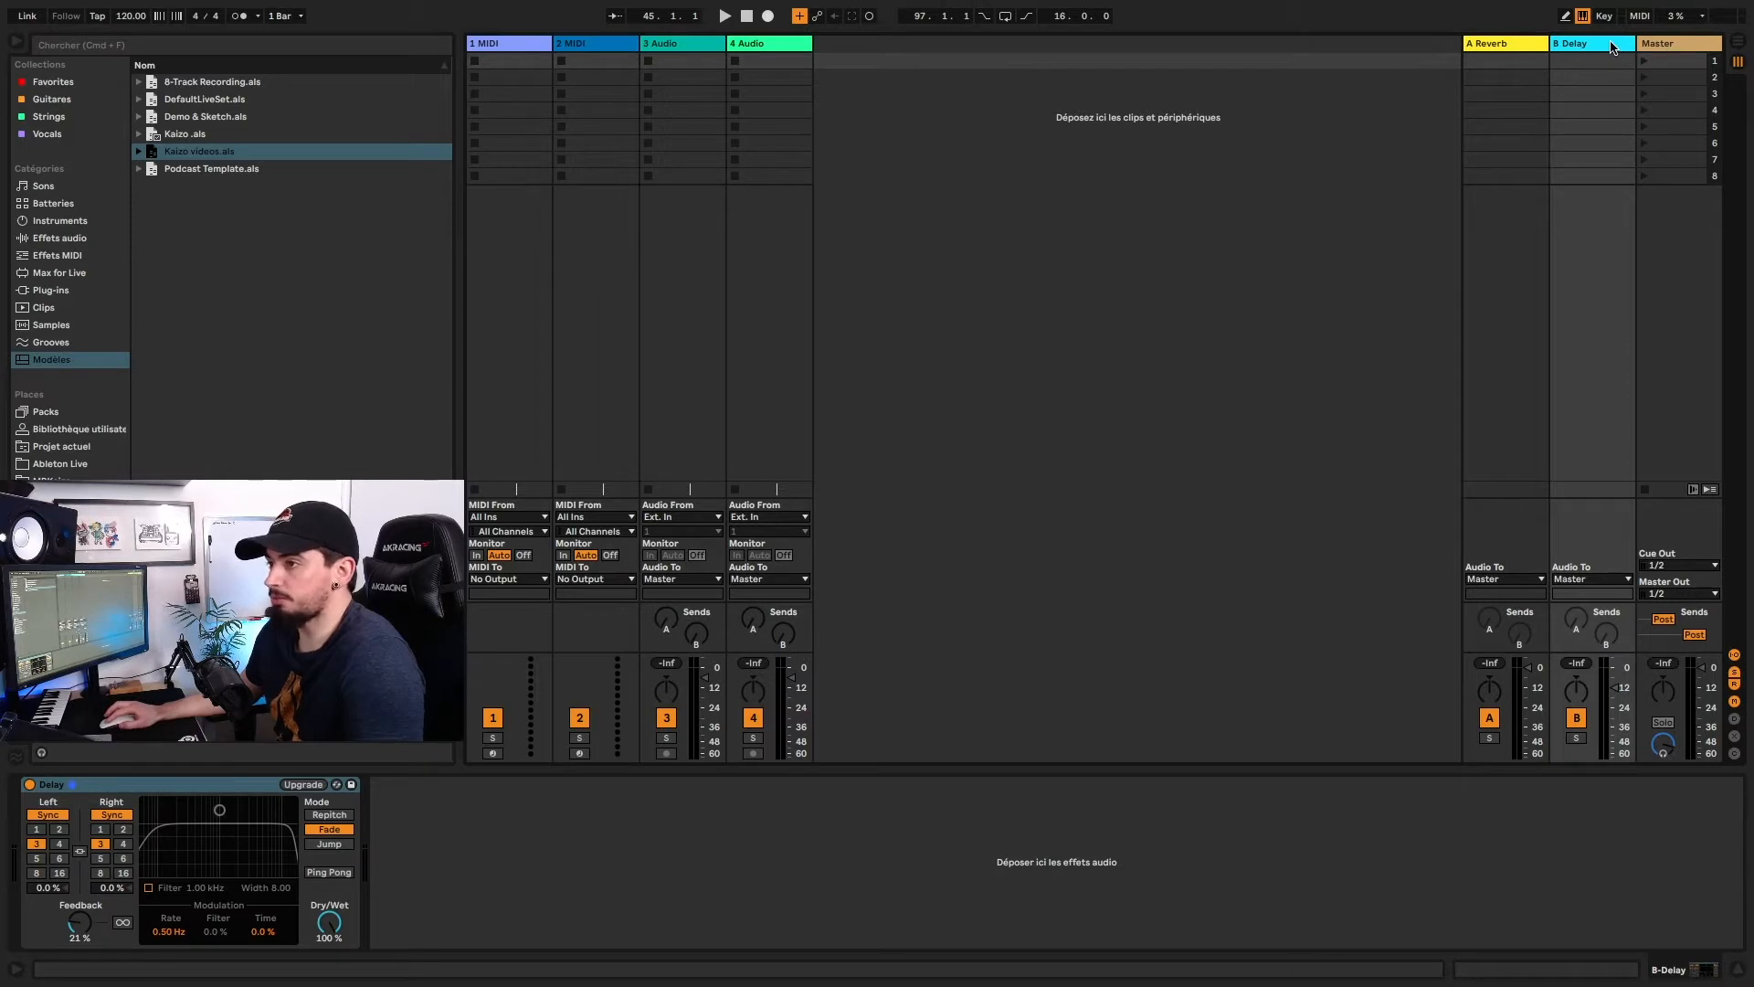
- Try out the Reverb and Delay send levels on the fourth track, an audio track
{"action": "left_click", "coordinate": [1523, 46]}
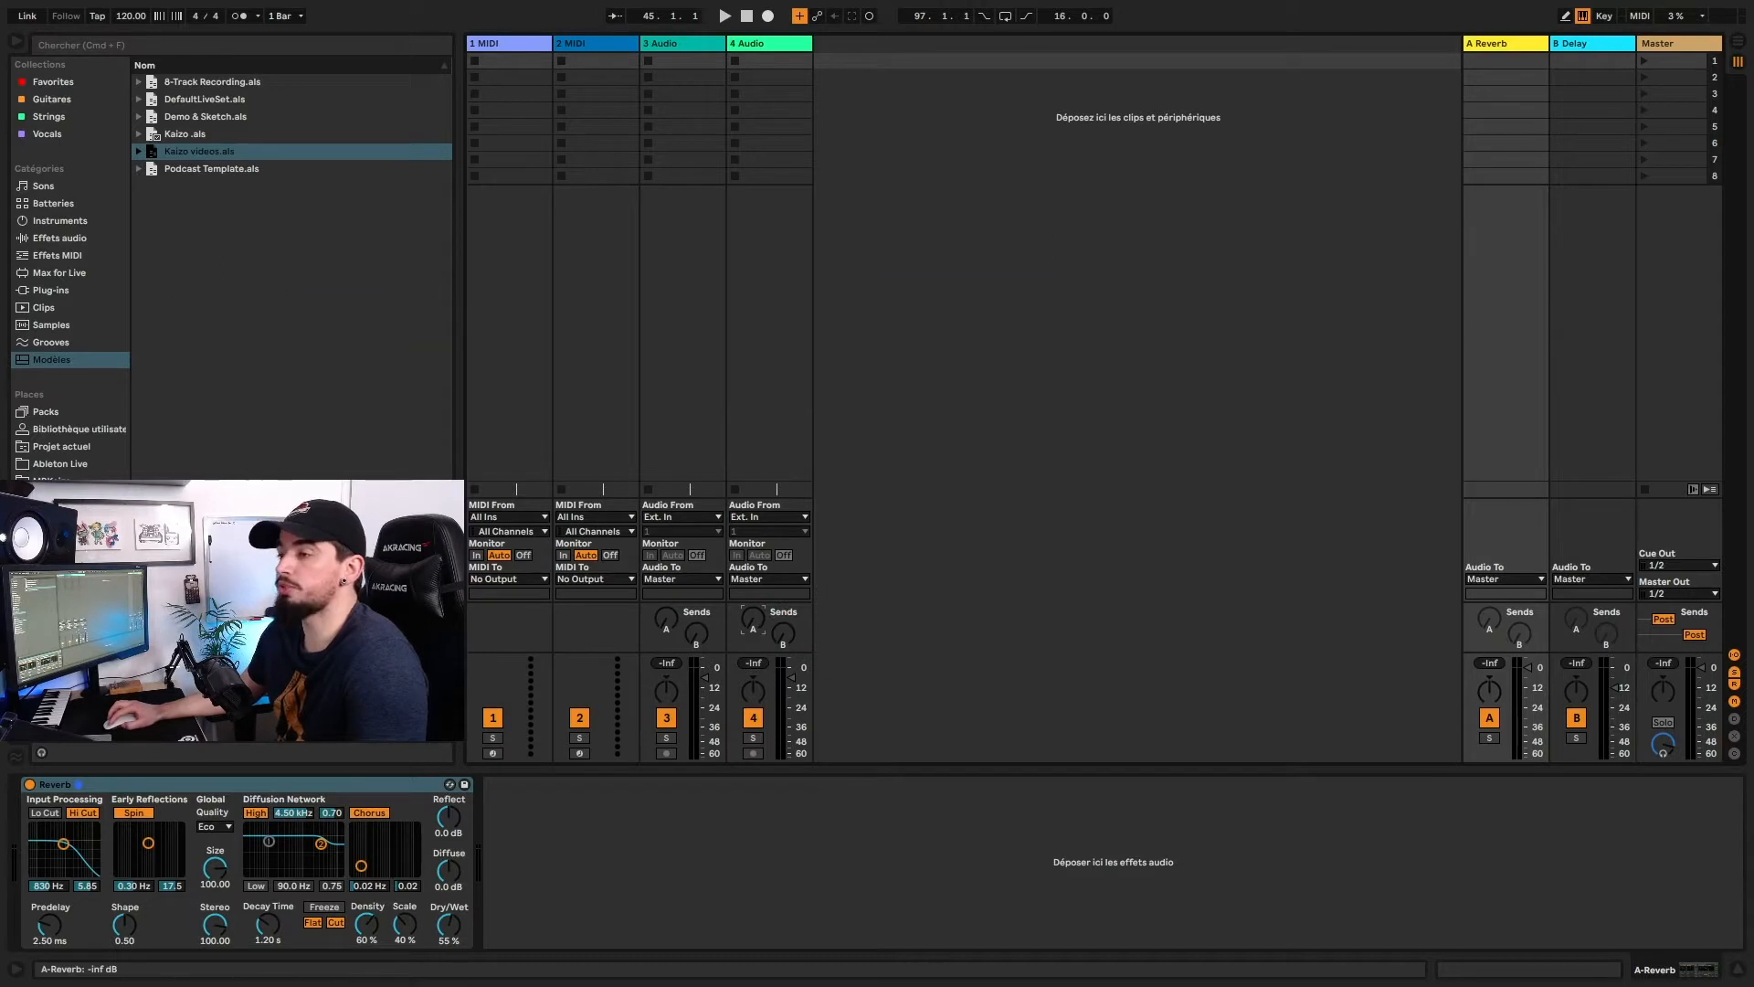
{"action": "left_click_drag", "start_coordinate": [753, 619], "coordinate": [753, 603]}
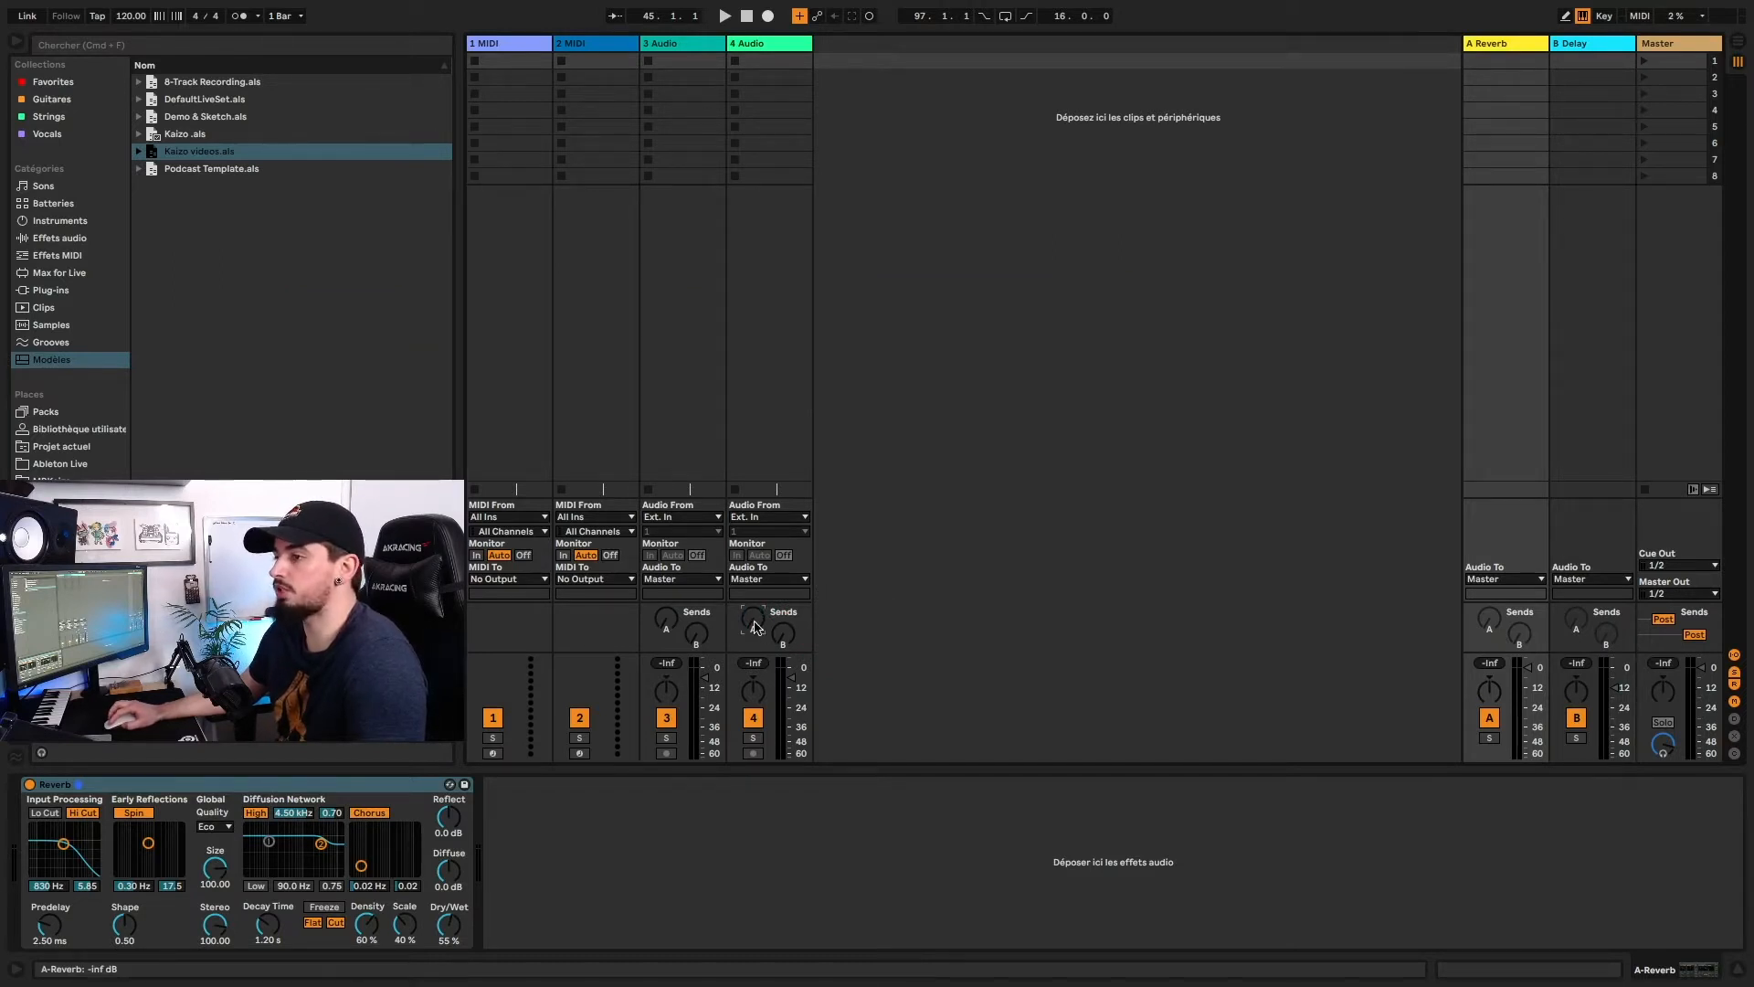
{"action": "left_click_drag", "start_coordinate": [755, 627], "coordinate": [755, 667]}
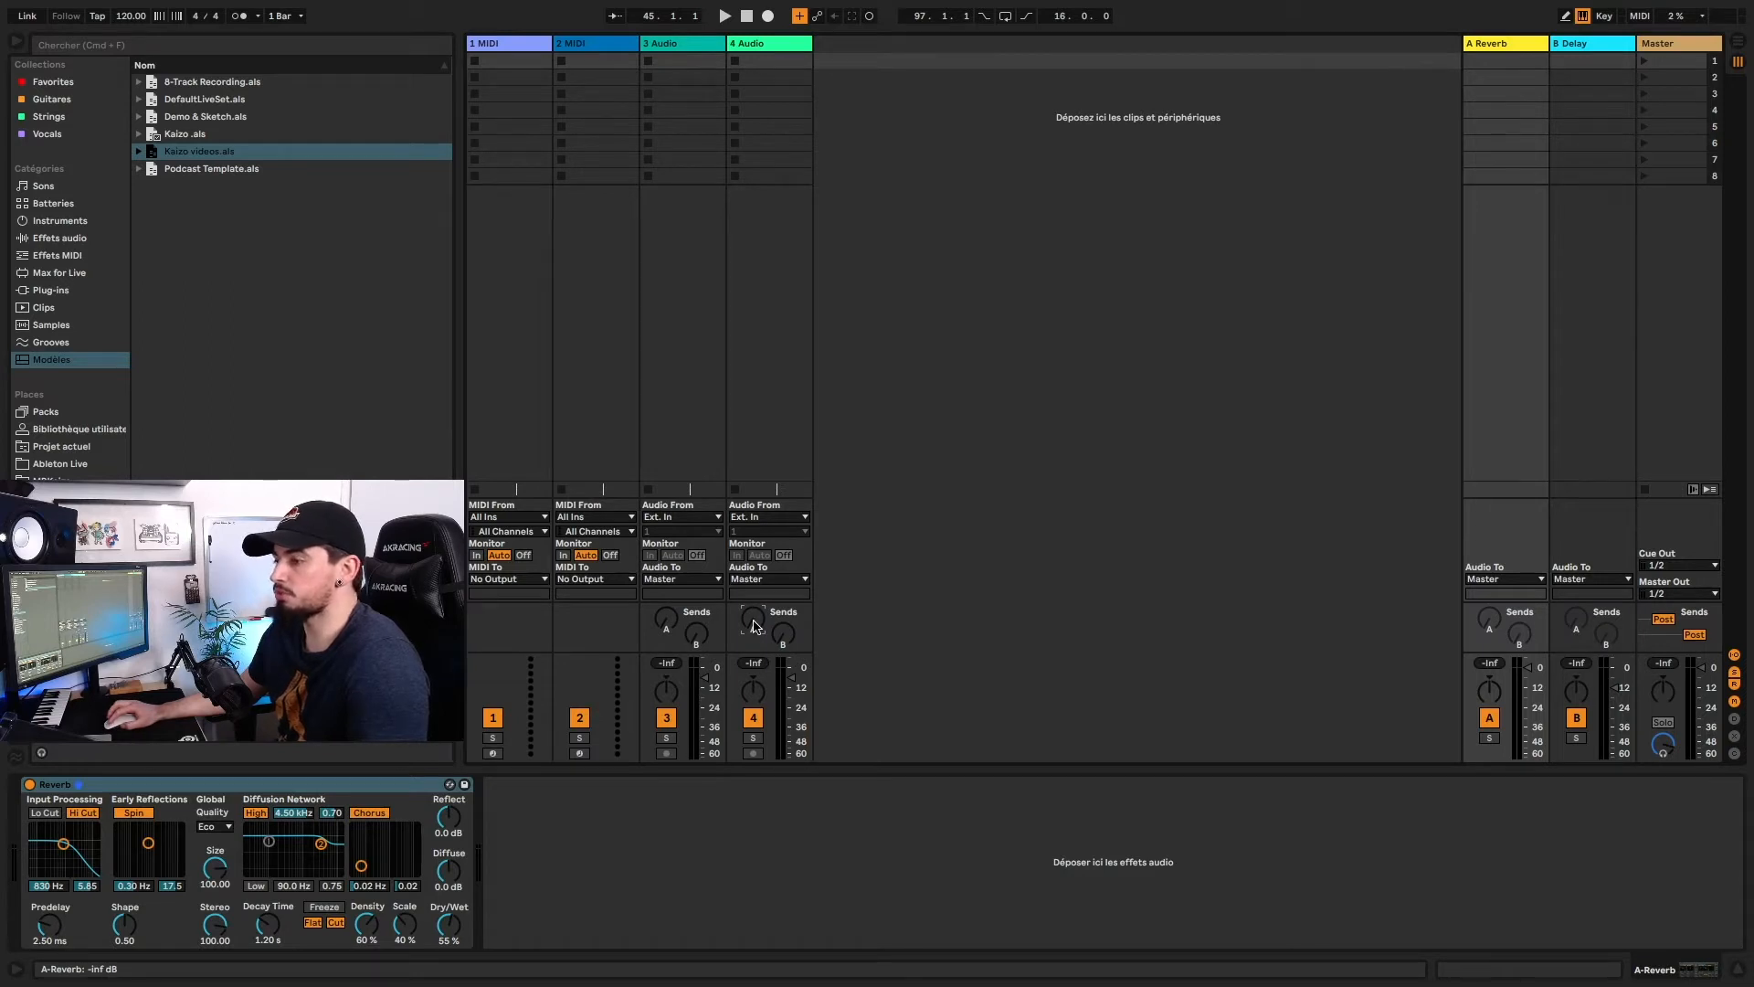
{"action": "left_click_drag", "start_coordinate": [755, 627], "coordinate": [755, 621]}
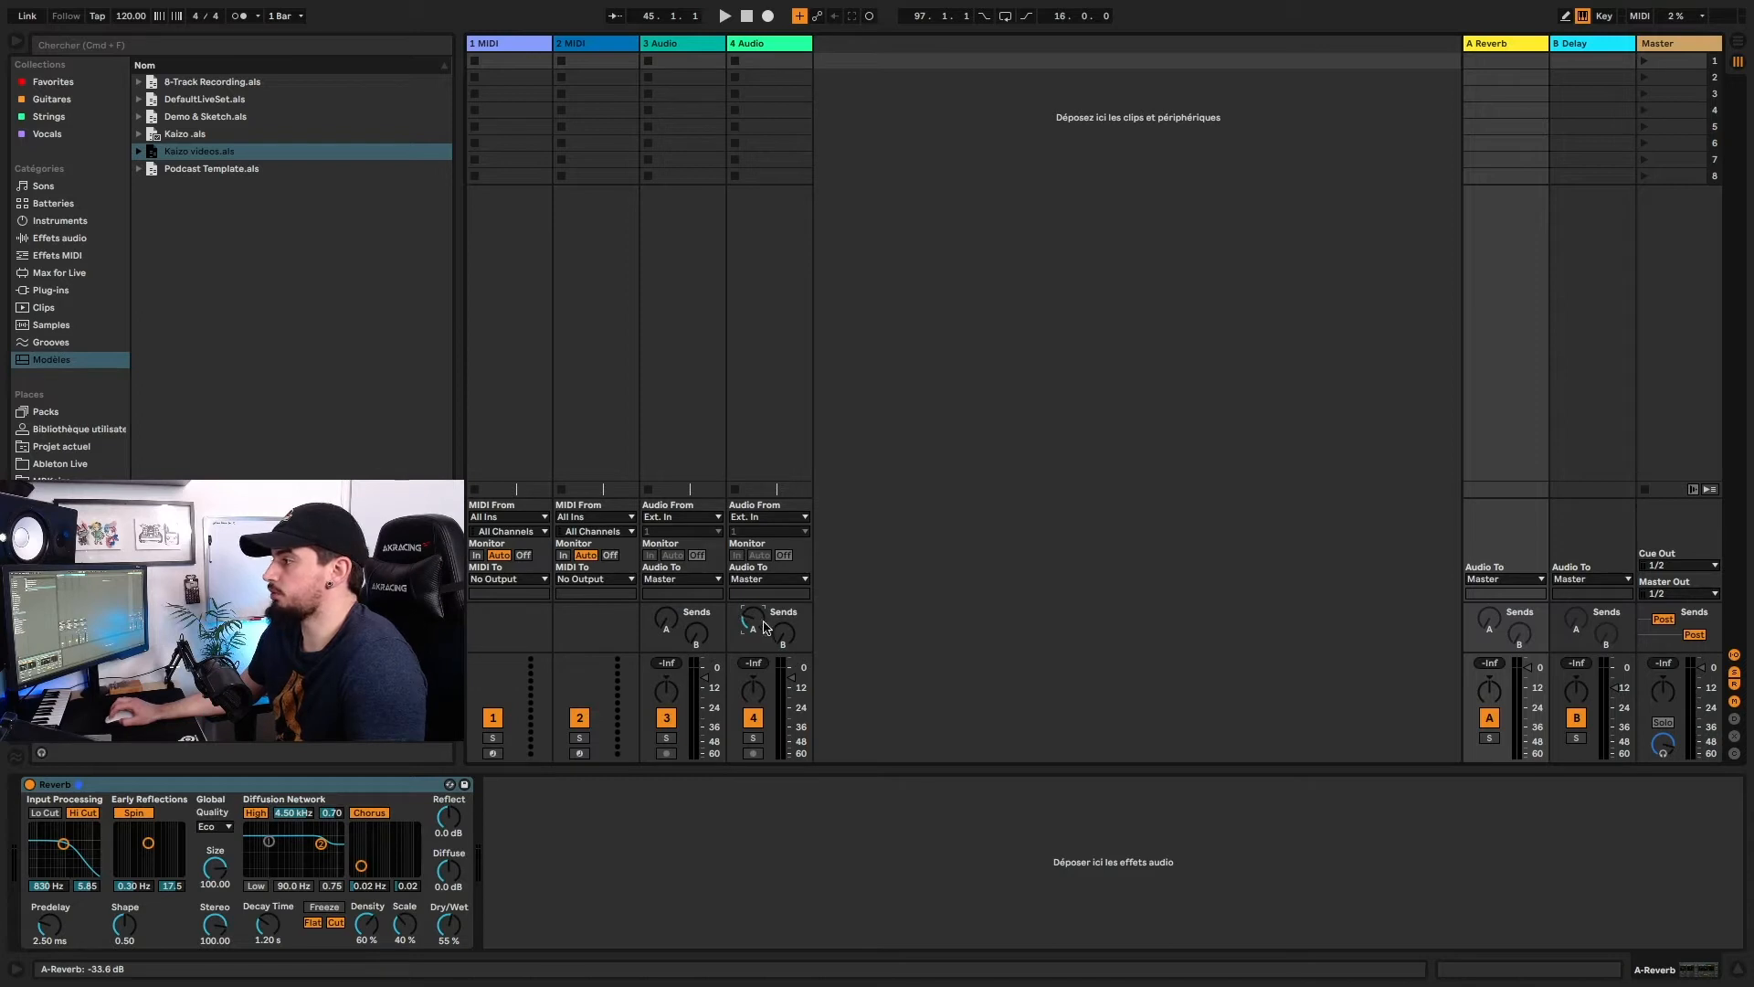
{"action": "left_click_drag", "start_coordinate": [783, 633], "coordinate": [783, 611]}
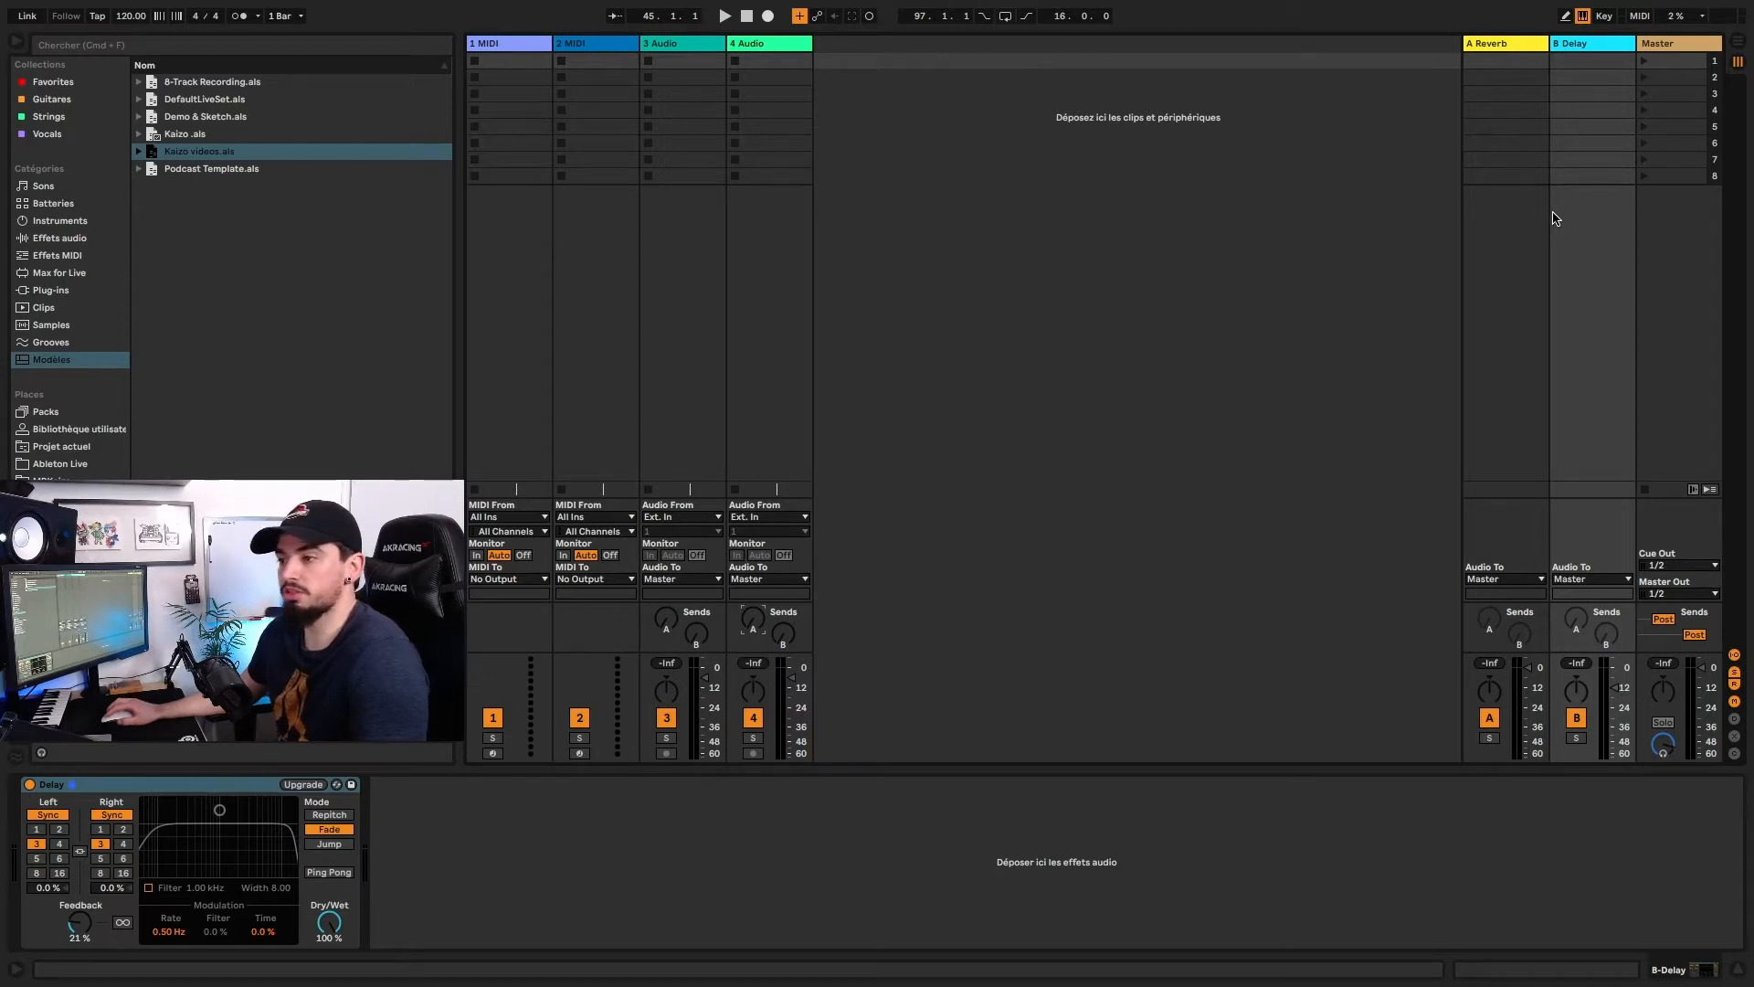
- Place the Kick and Snare Kaizo Ep3 les clips files in the first clip slots of audio tracks 3 and 4
{"action": "left_click", "coordinate": [60, 498]}
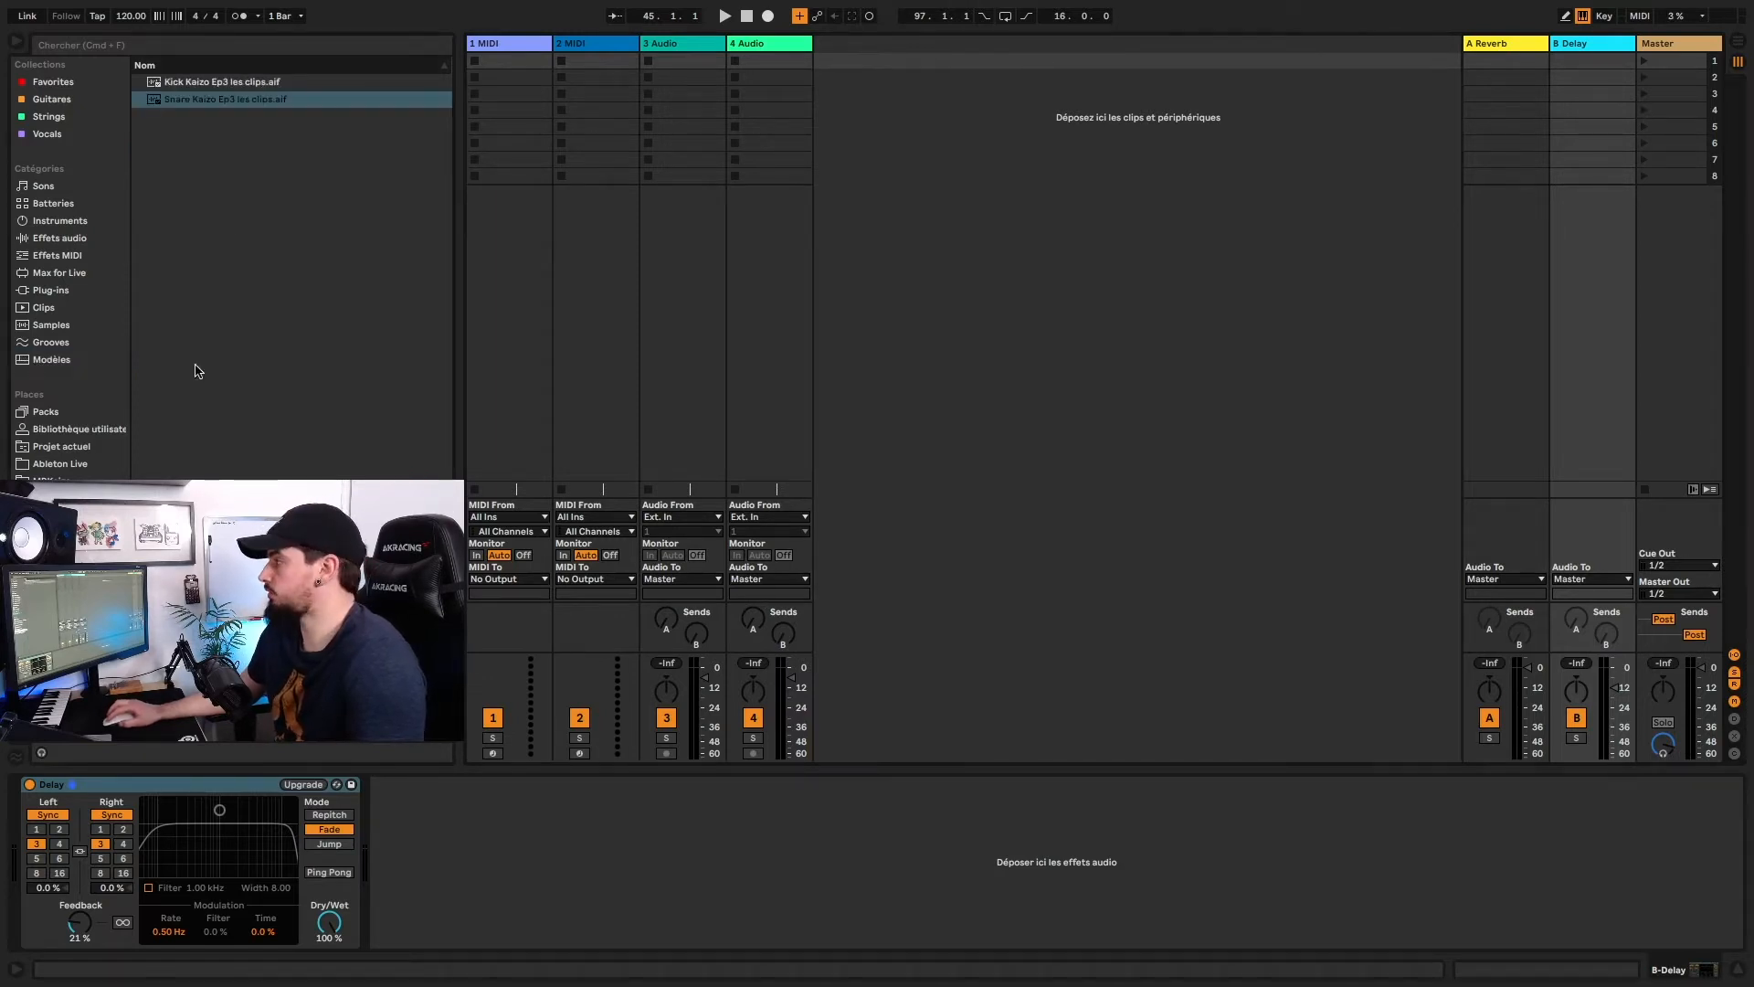
{"action": "left_click_drag", "start_coordinate": [210, 84], "coordinate": [687, 61]}
{"action": "left_click_drag", "start_coordinate": [219, 99], "coordinate": [795, 60]}
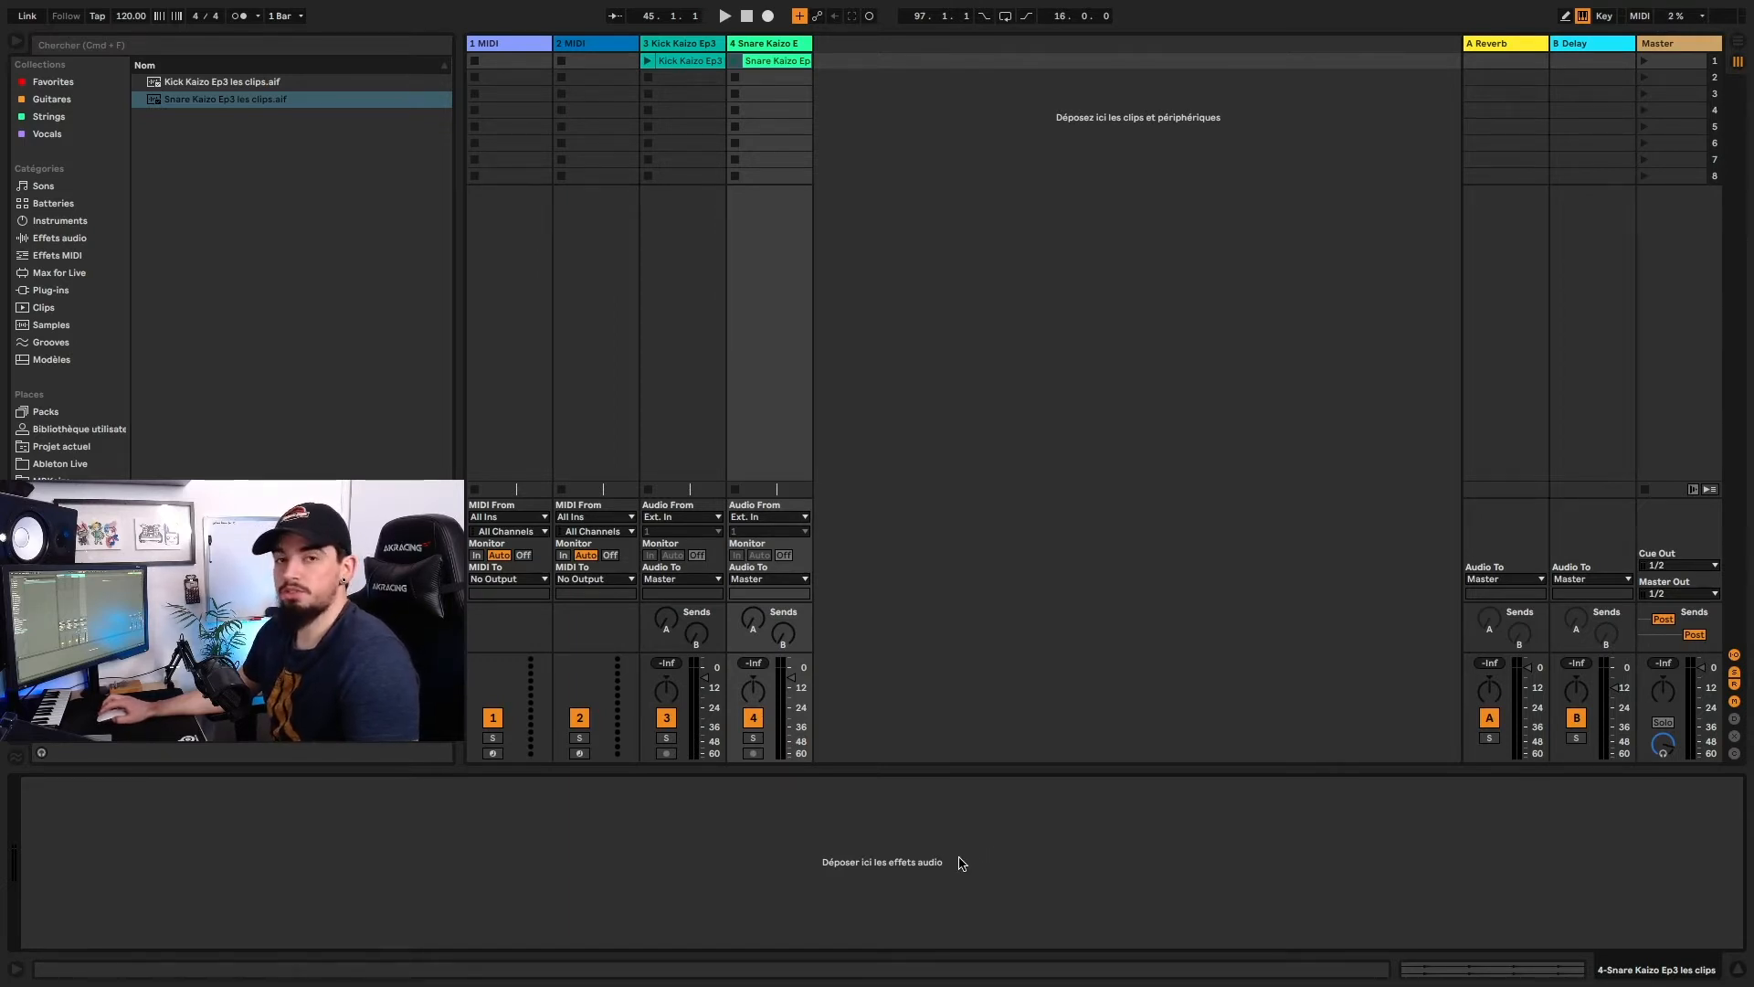
- Add an Auto Filter and an EQ Eight from the EQ & Filters audio effects to the kick track
{"action": "left_click", "coordinate": [585, 44]}
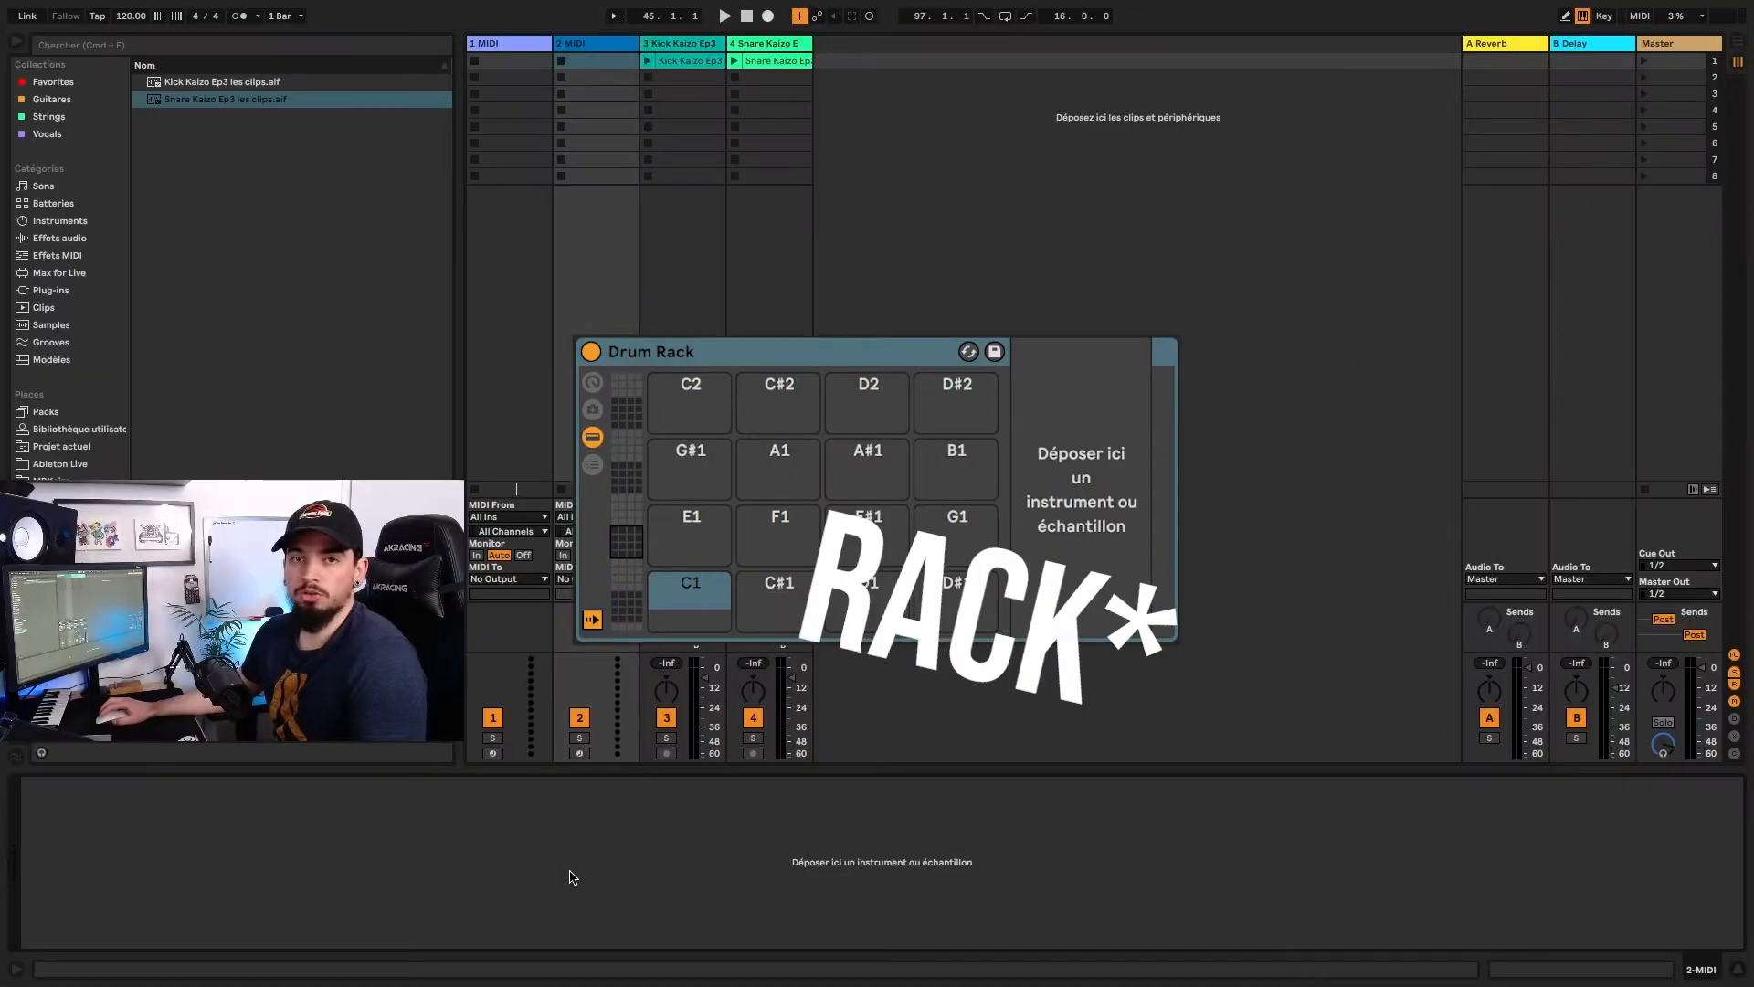
{"action": "left_click", "coordinate": [723, 43]}
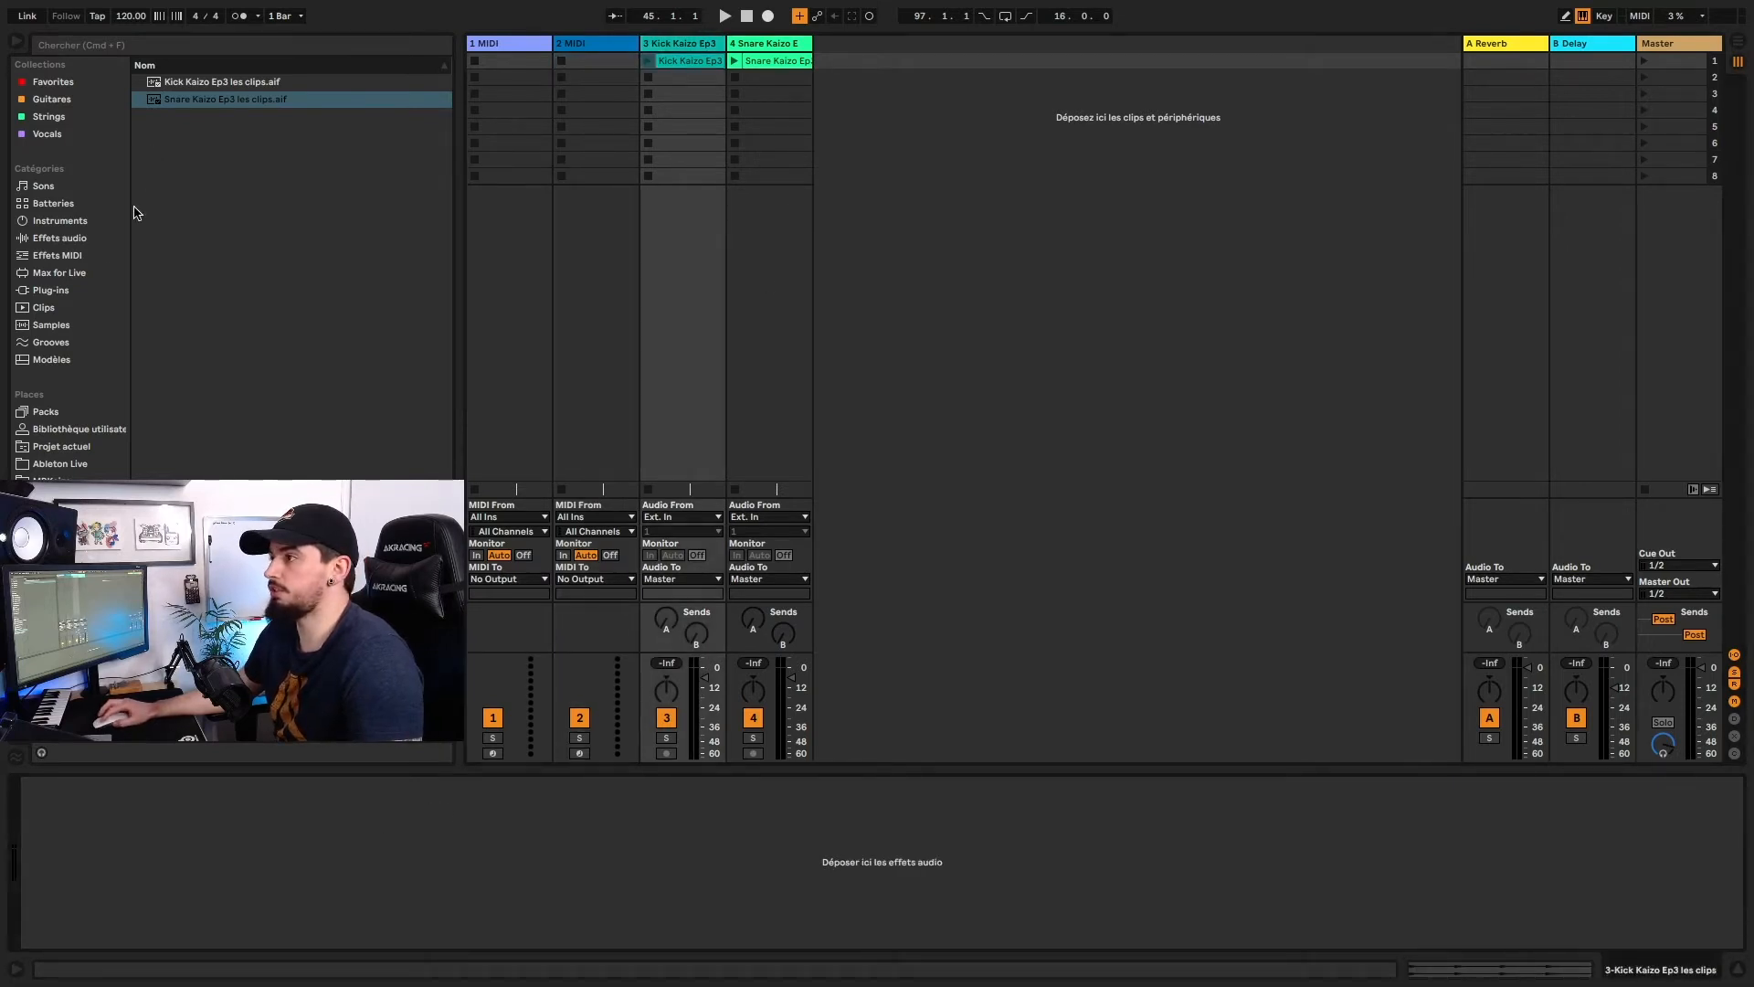
{"action": "left_click", "coordinate": [58, 238]}
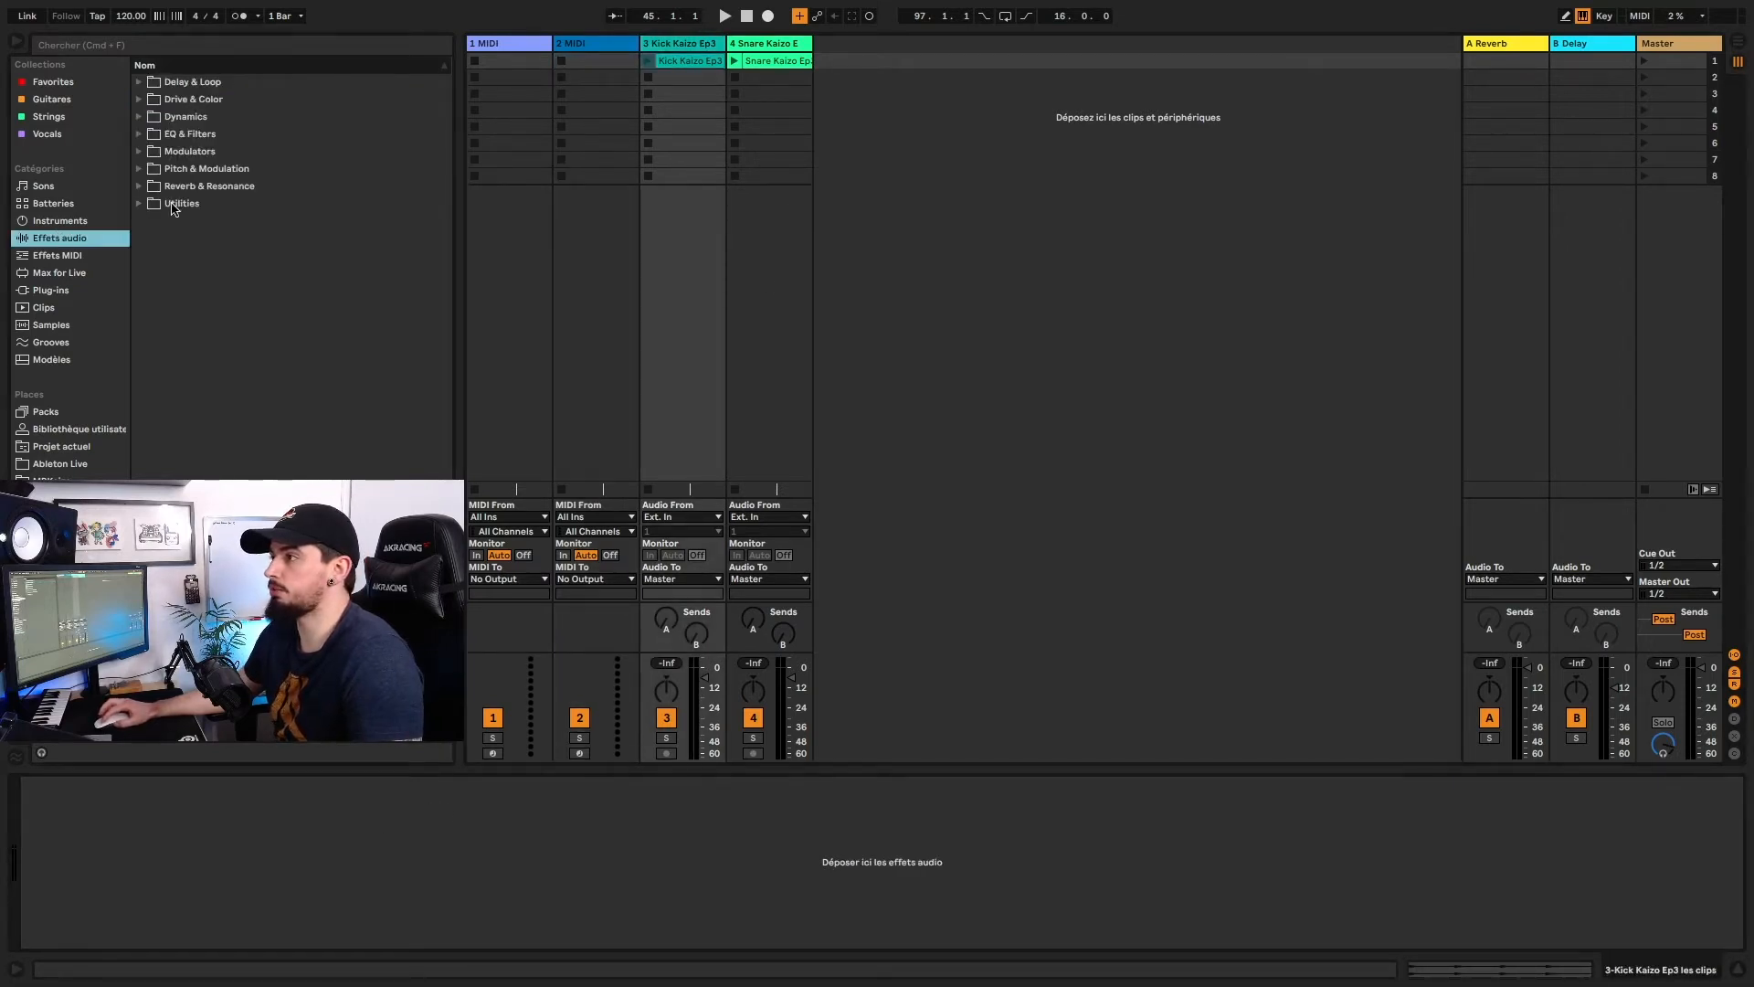
{"action": "left_click", "coordinate": [139, 134]}
{"action": "mouse_move", "coordinate": [203, 153]}
{"action": "left_mouse_down"}
{"action": "mouse_move", "coordinate": [215, 325]}
{"action": "mouse_move", "coordinate": [317, 760]}
{"action": "mouse_move", "coordinate": [388, 857]}
{"action": "left_mouse_up"}
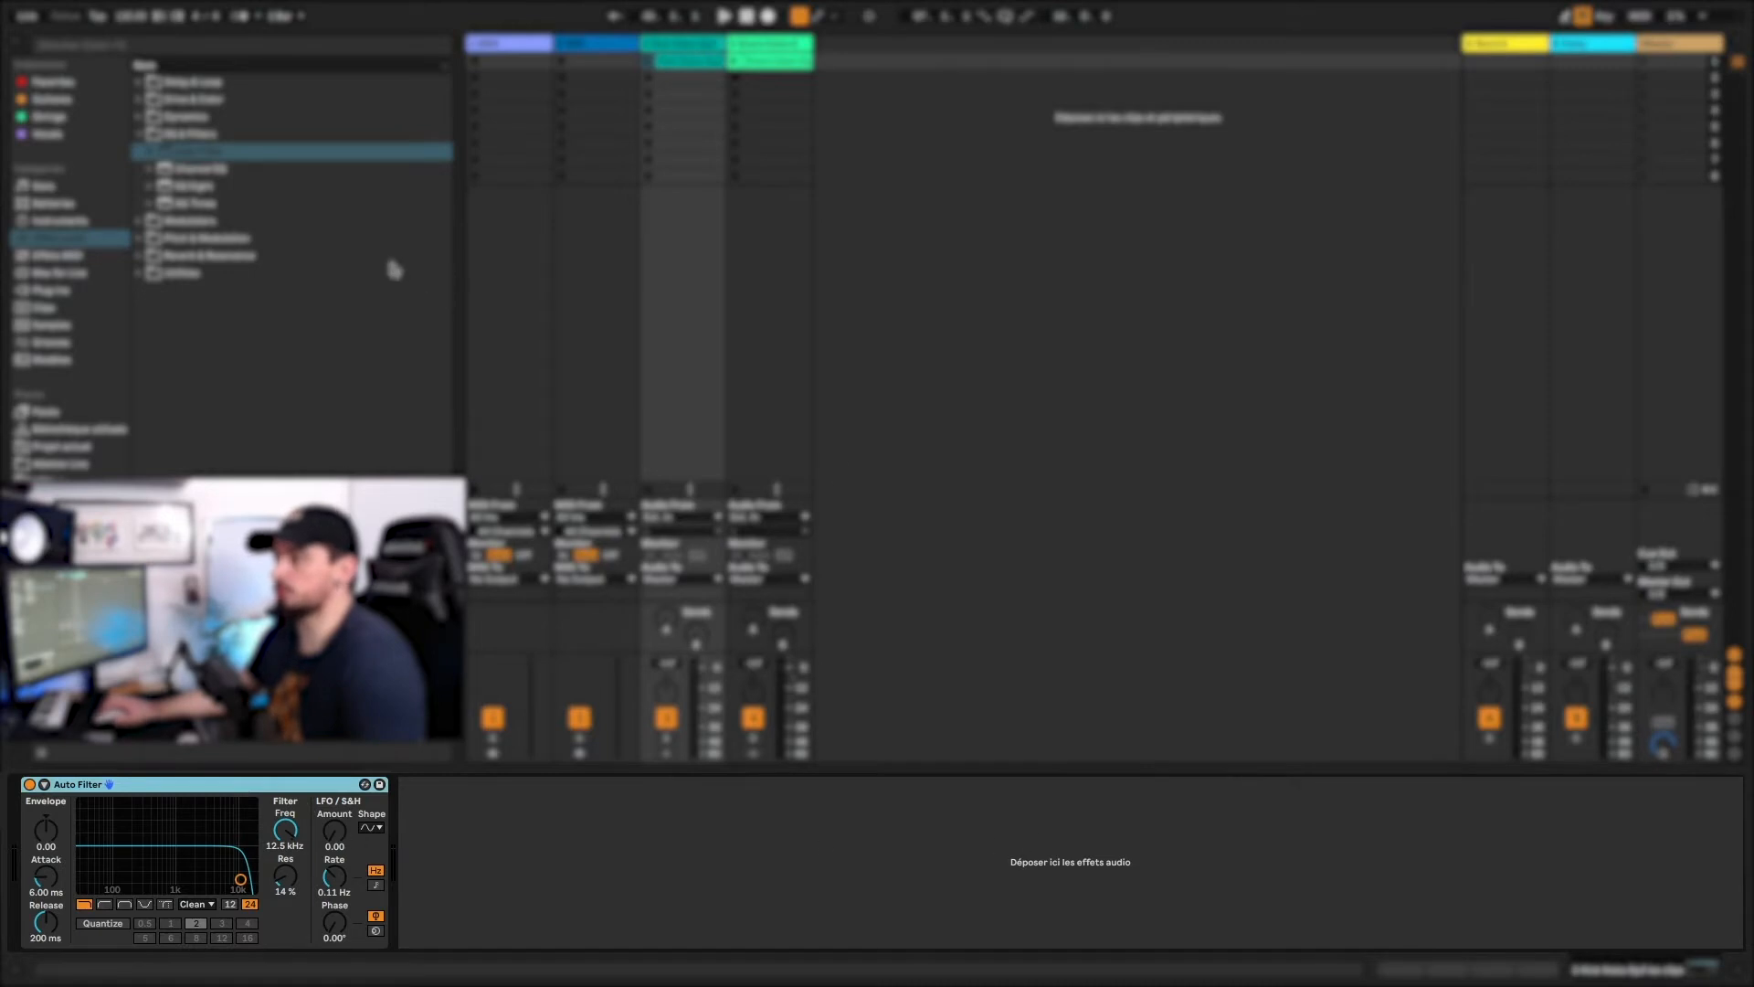
{"action": "double_click", "coordinate": [210, 191]}
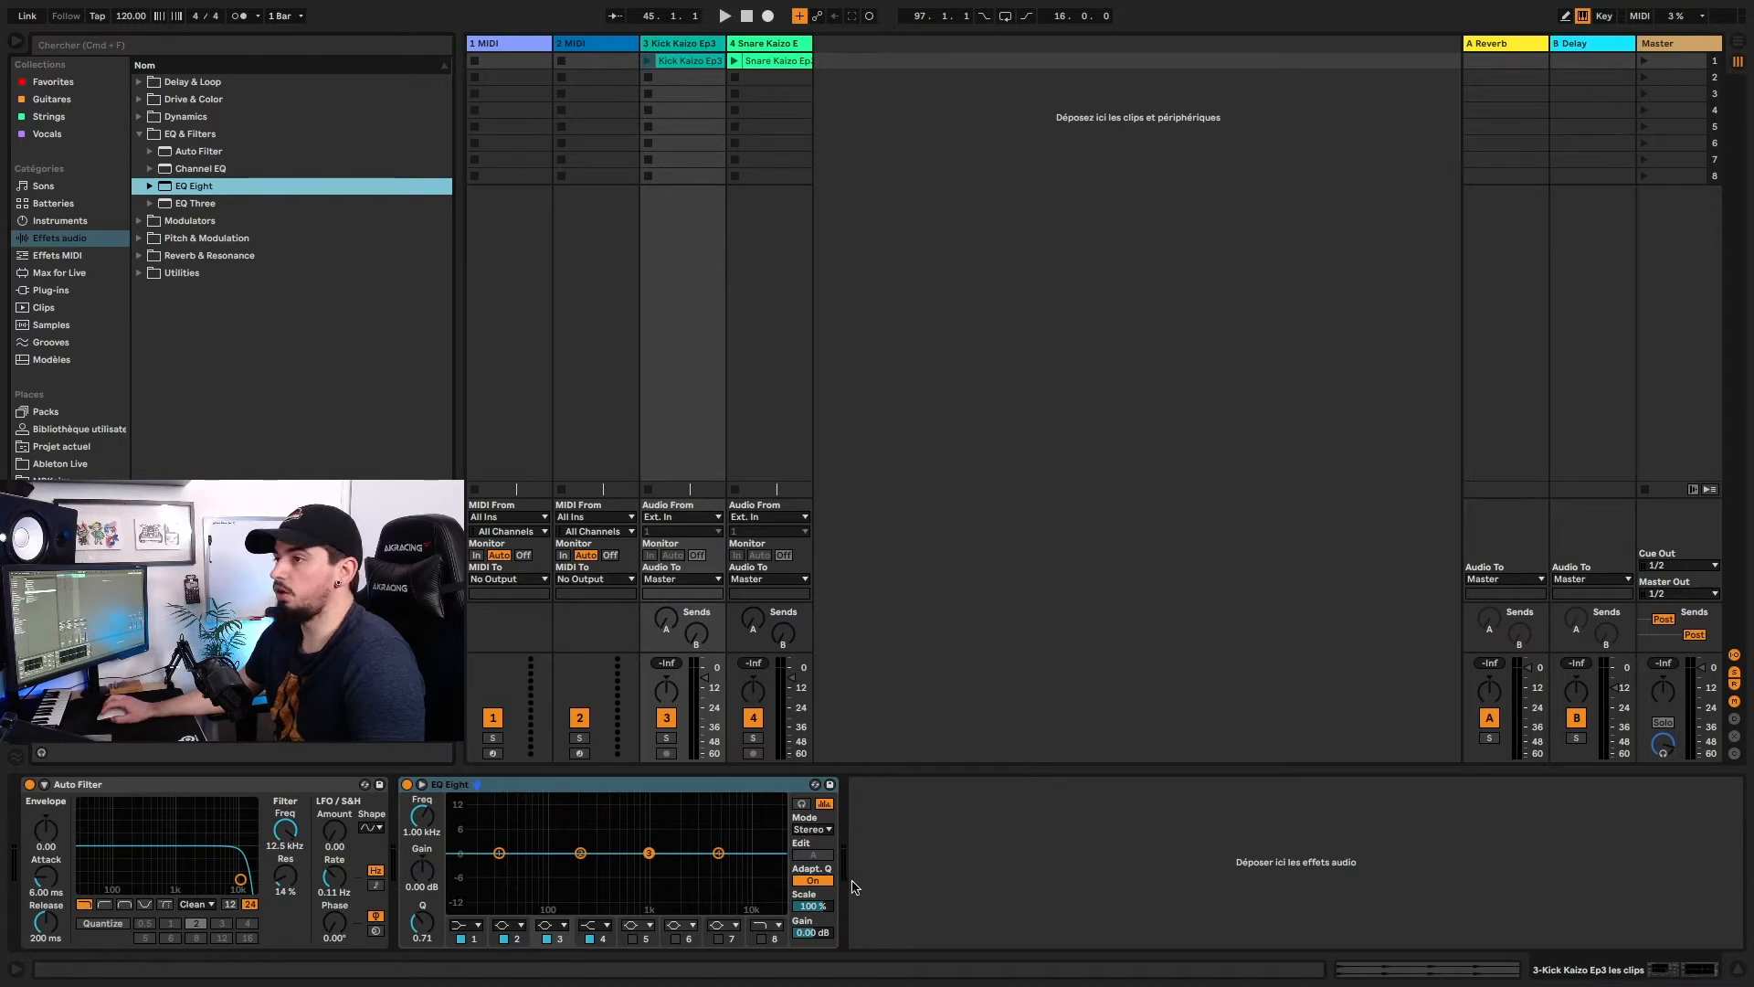
- Play the kick clip with its track muted to examine the signal through its devices, and unmute the track
{"action": "left_click", "coordinate": [670, 719]}
{"action": "key", "text": "space"}
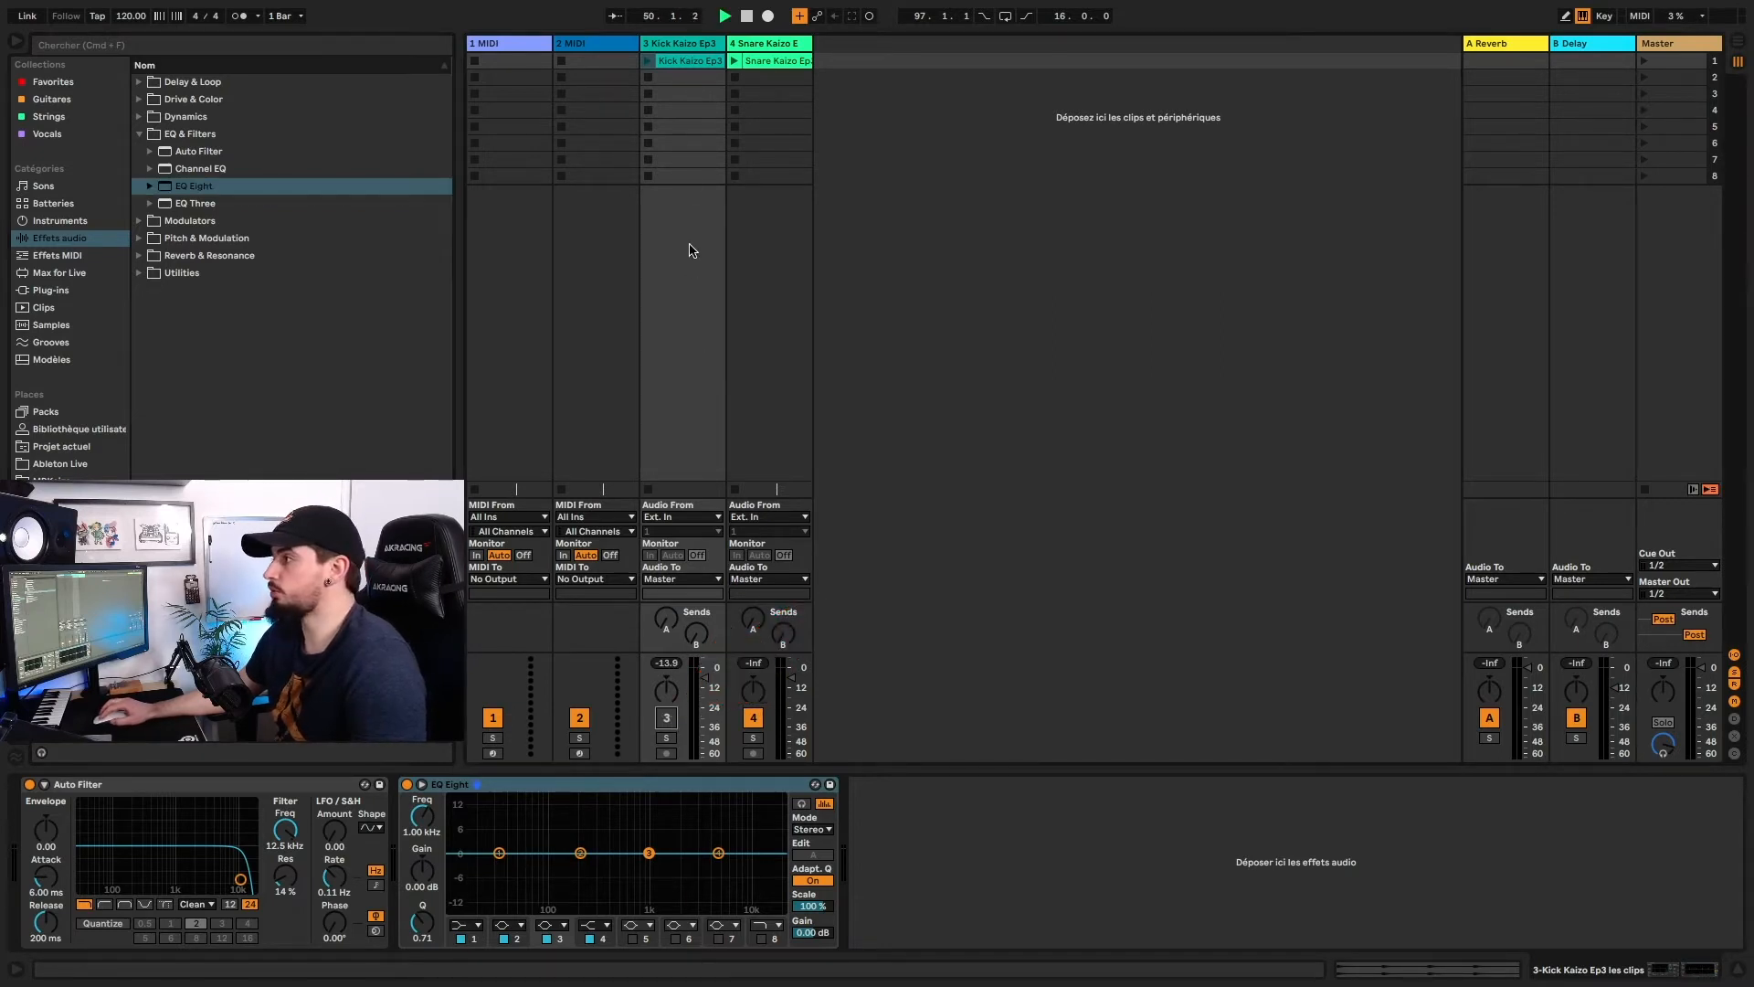
{"action": "left_click", "coordinate": [647, 60]}
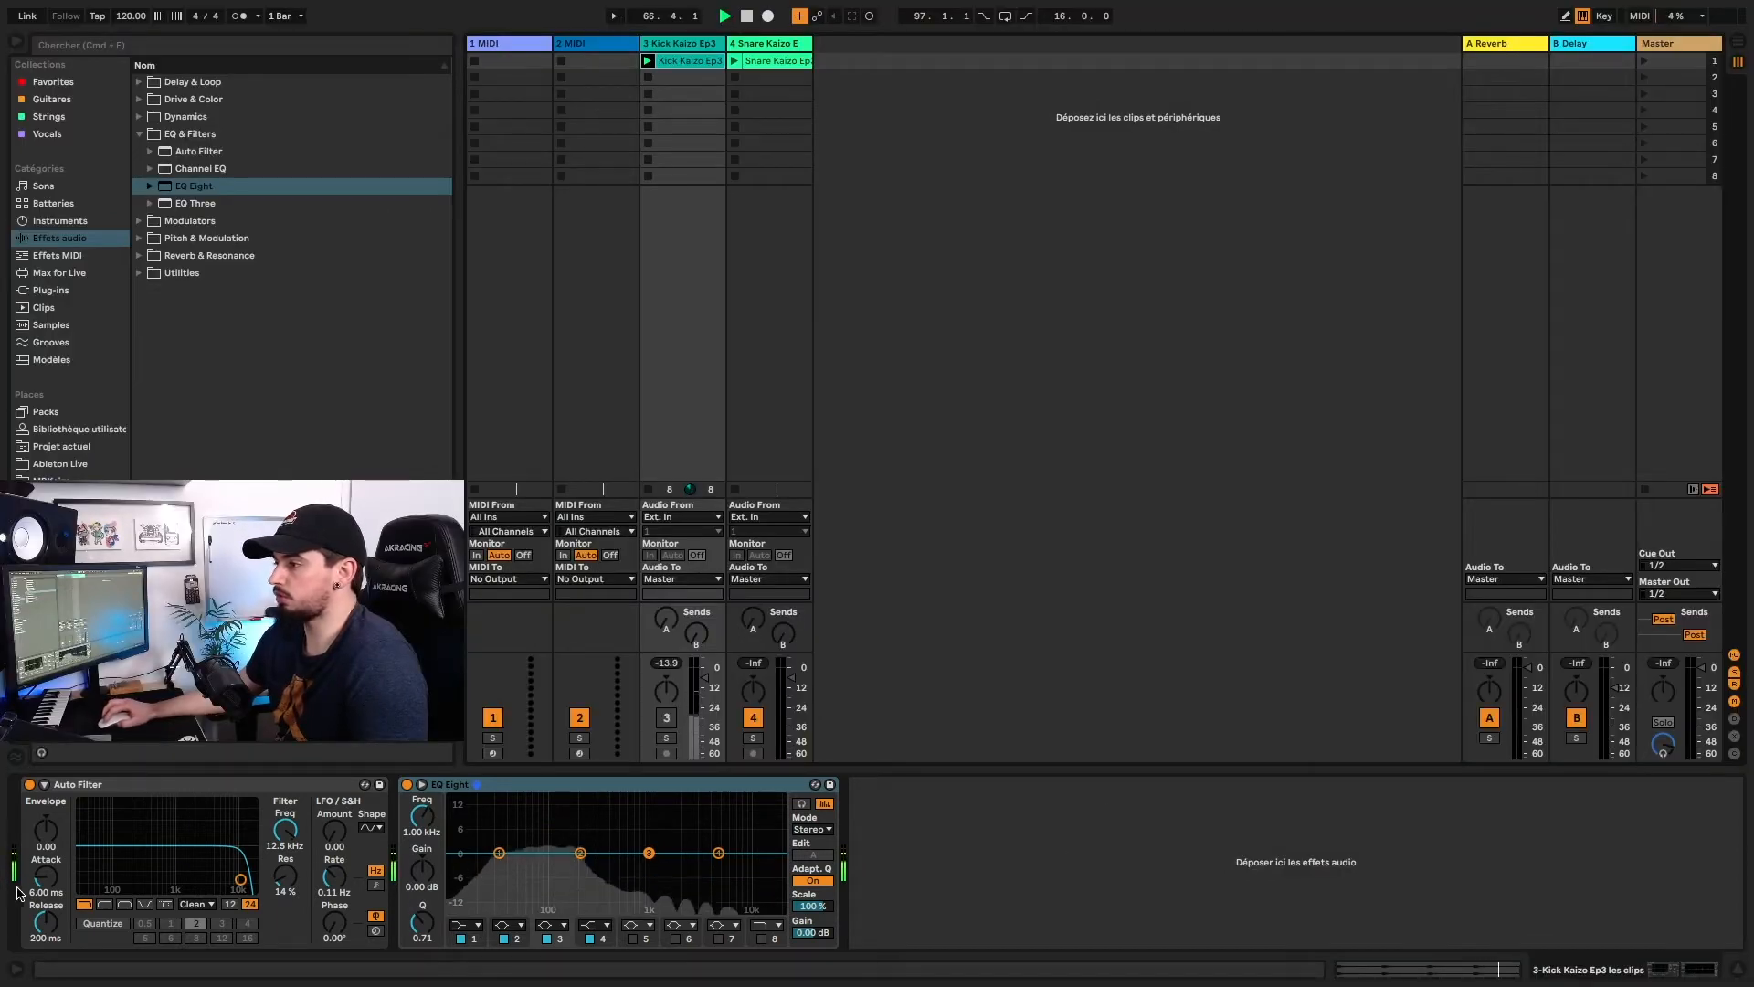
{"action": "left_click", "coordinate": [666, 720]}
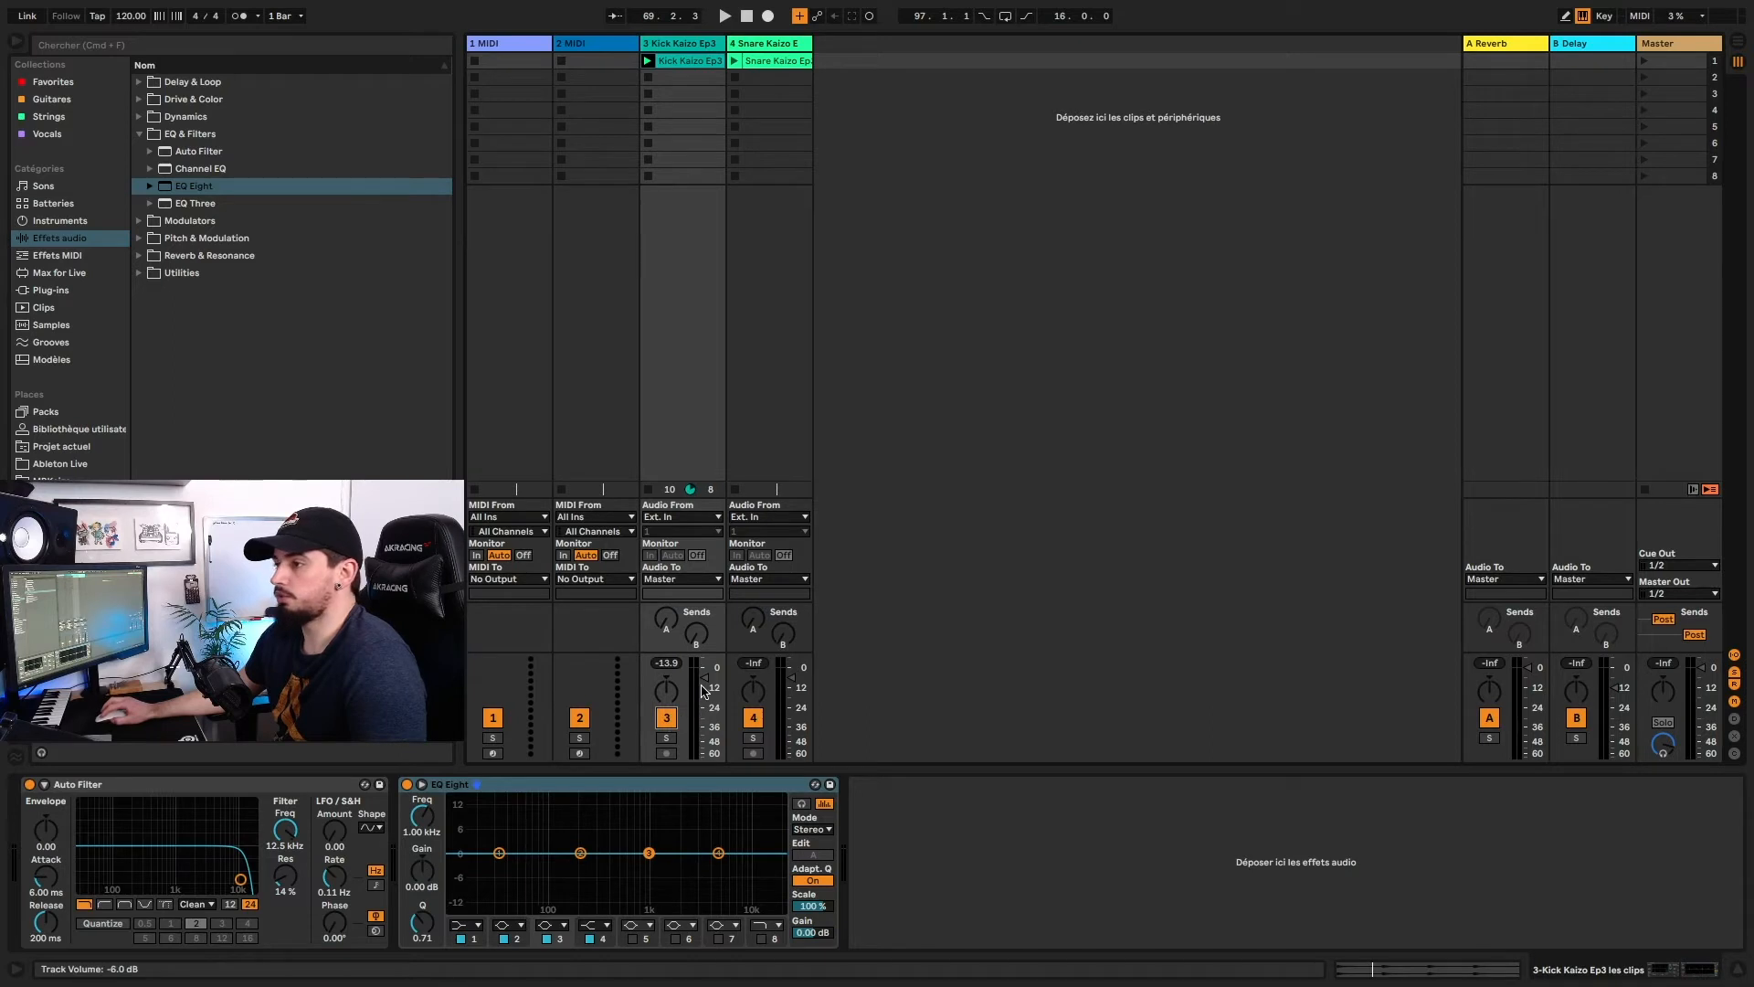
- Raise the kick track's volume and turn up its Reverb and Delay sends
{"action": "mouse_move", "coordinate": [706, 687]}
{"action": "left_mouse_down"}
{"action": "mouse_move", "coordinate": [707, 711]}
{"action": "mouse_move", "coordinate": [706, 679]}
{"action": "left_mouse_up"}
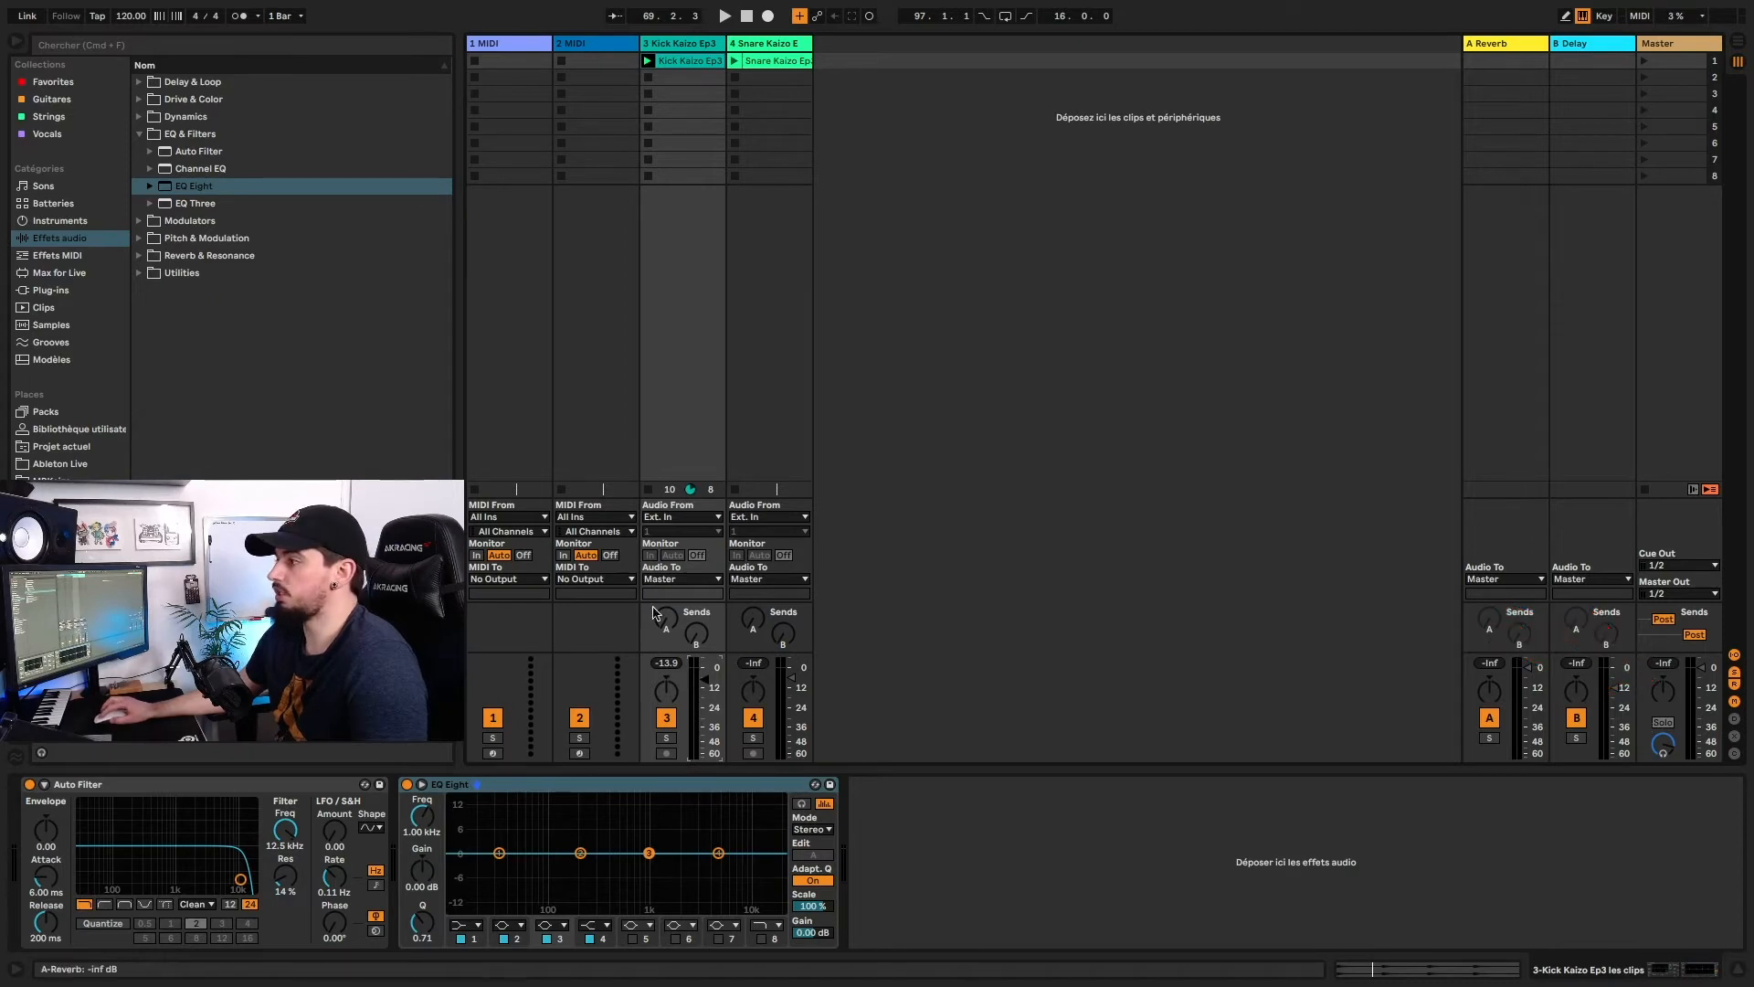
{"action": "left_click_drag", "start_coordinate": [669, 622], "coordinate": [669, 575]}
{"action": "left_click", "coordinate": [687, 639]}
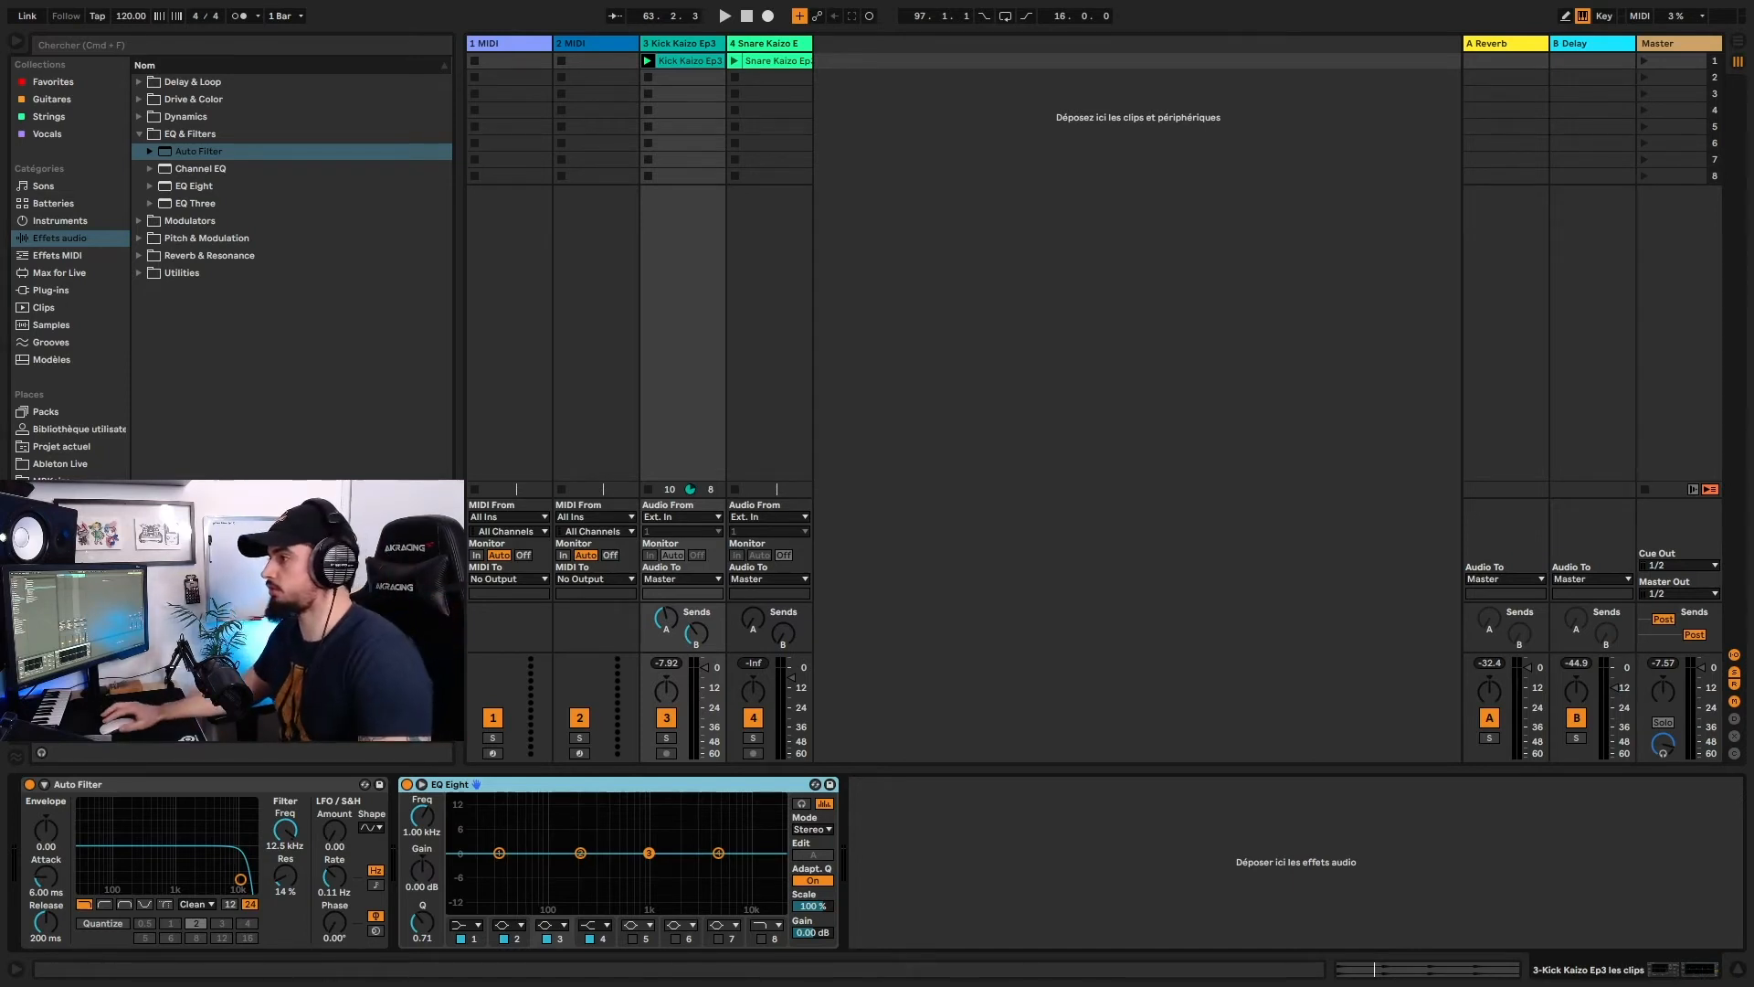
- Set the kick track's Reverb send to -inf and, while its clip plays, its Delay send to 0 dB
{"action": "left_click", "coordinate": [671, 624]}
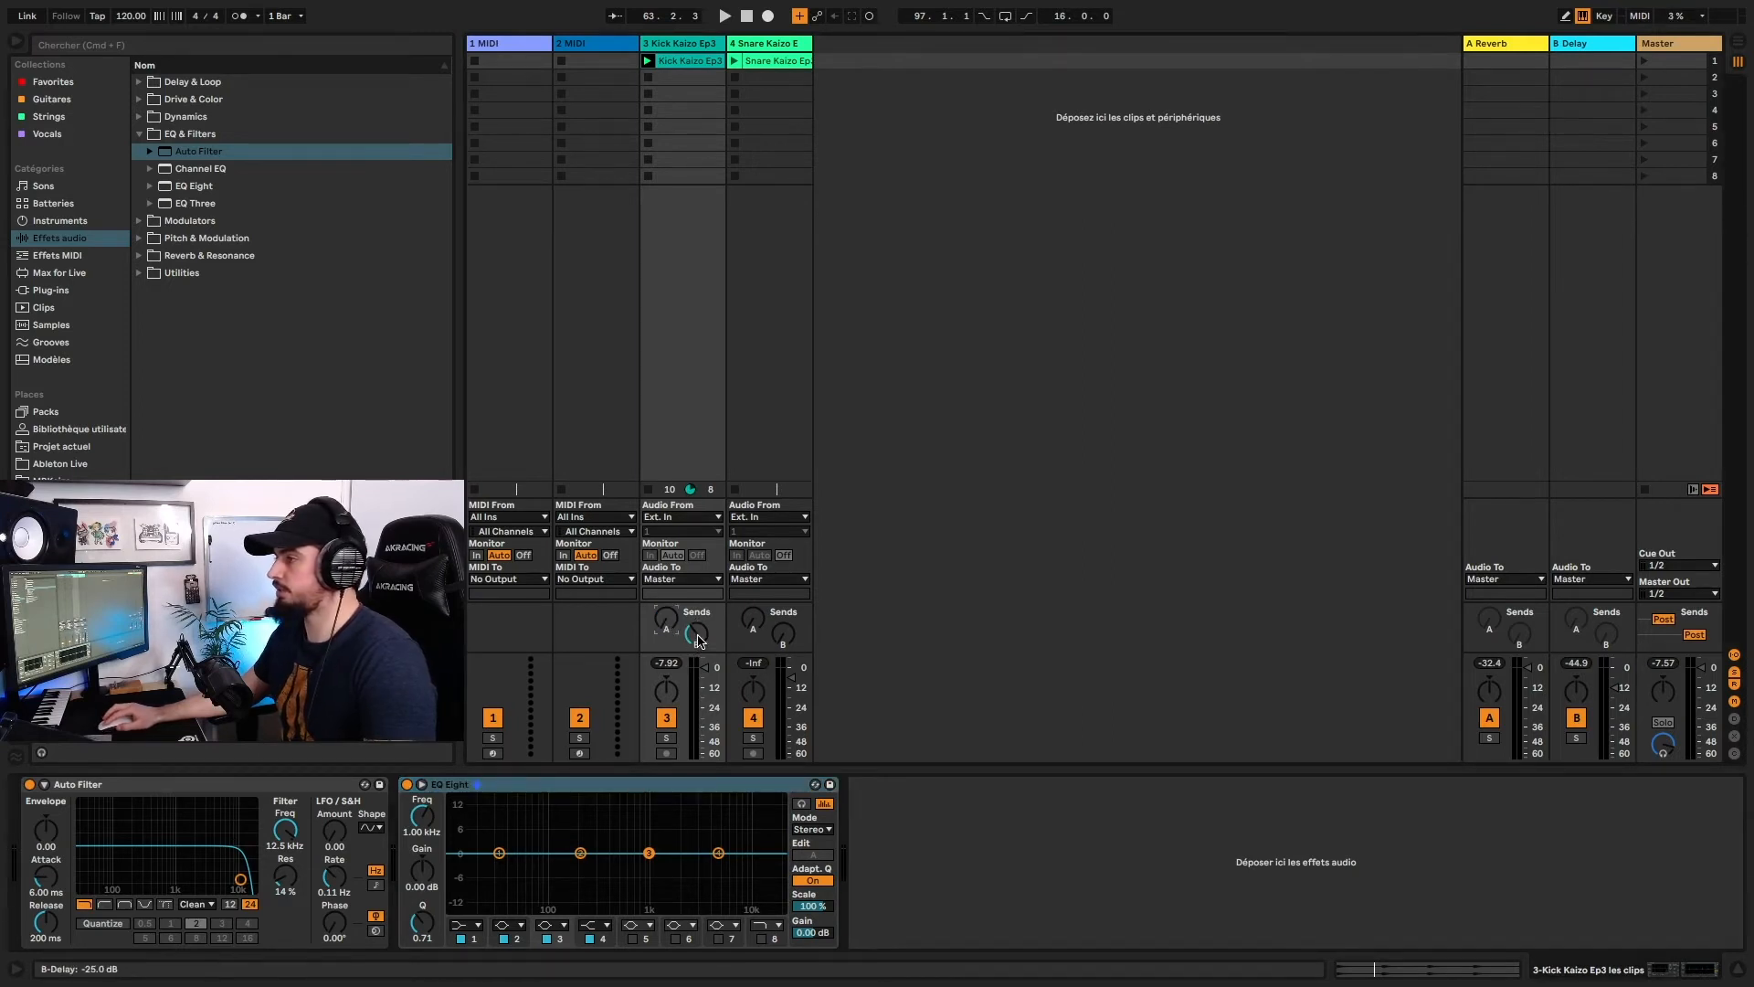
{"action": "key", "text": "space"}
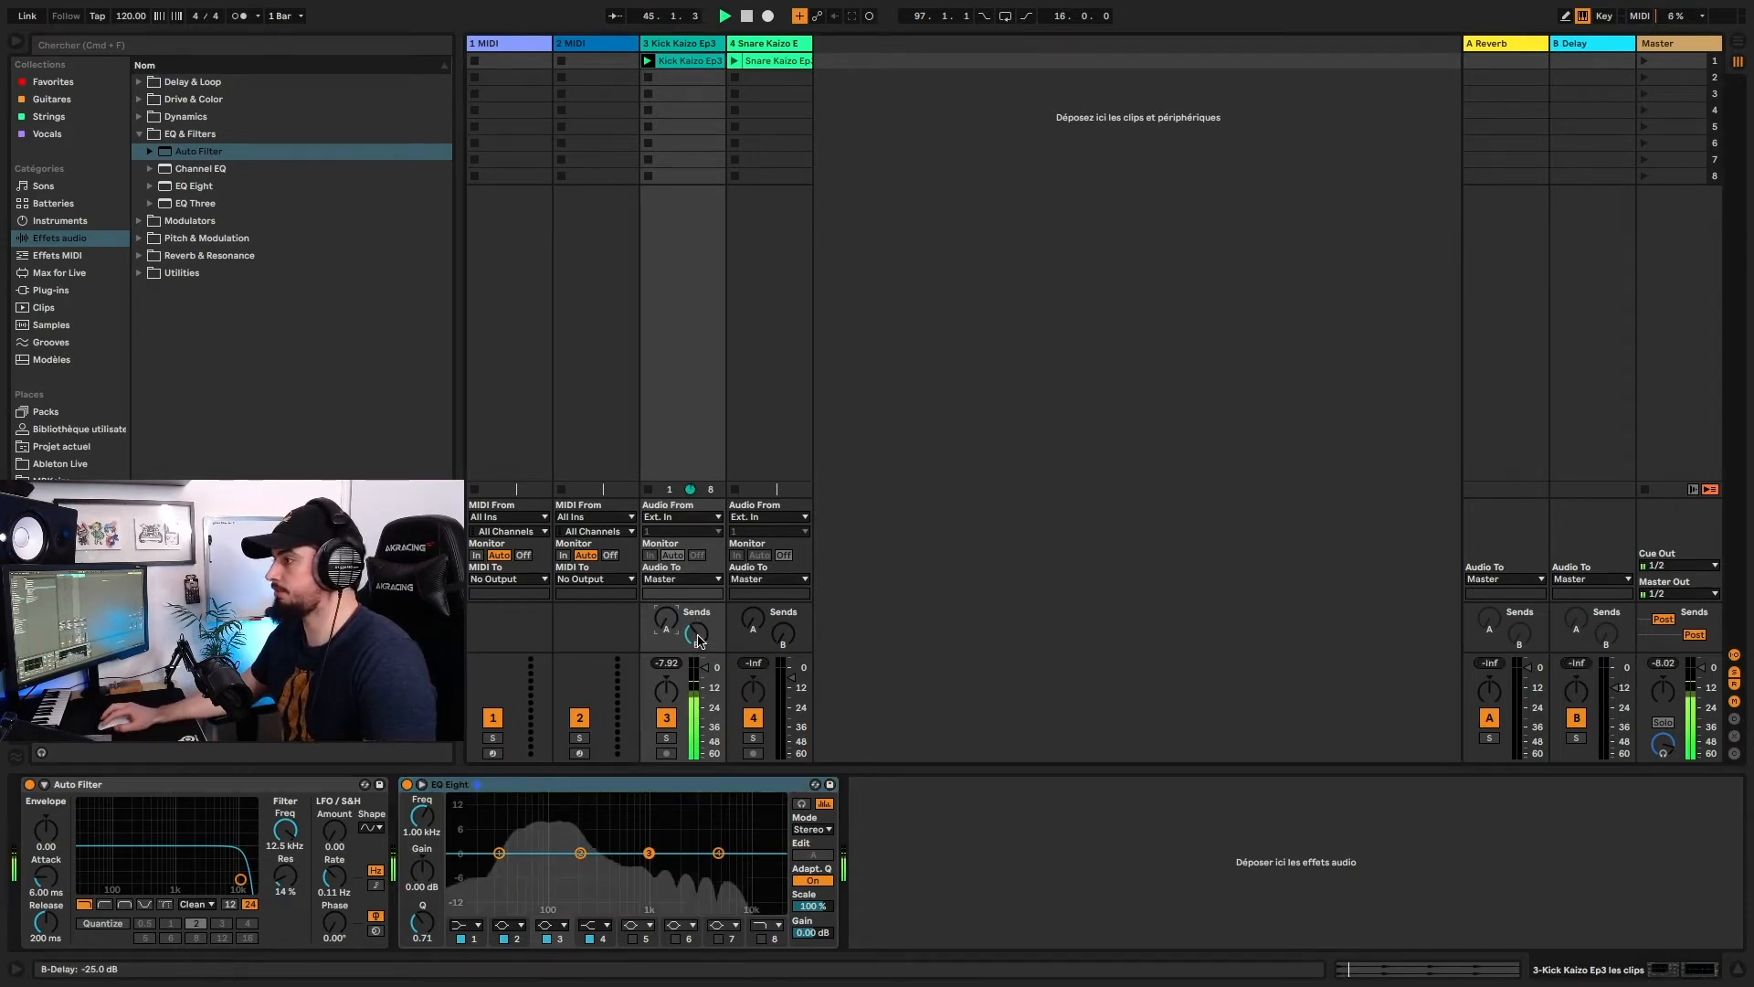
{"action": "left_click_drag", "start_coordinate": [698, 639], "coordinate": [699, 713]}
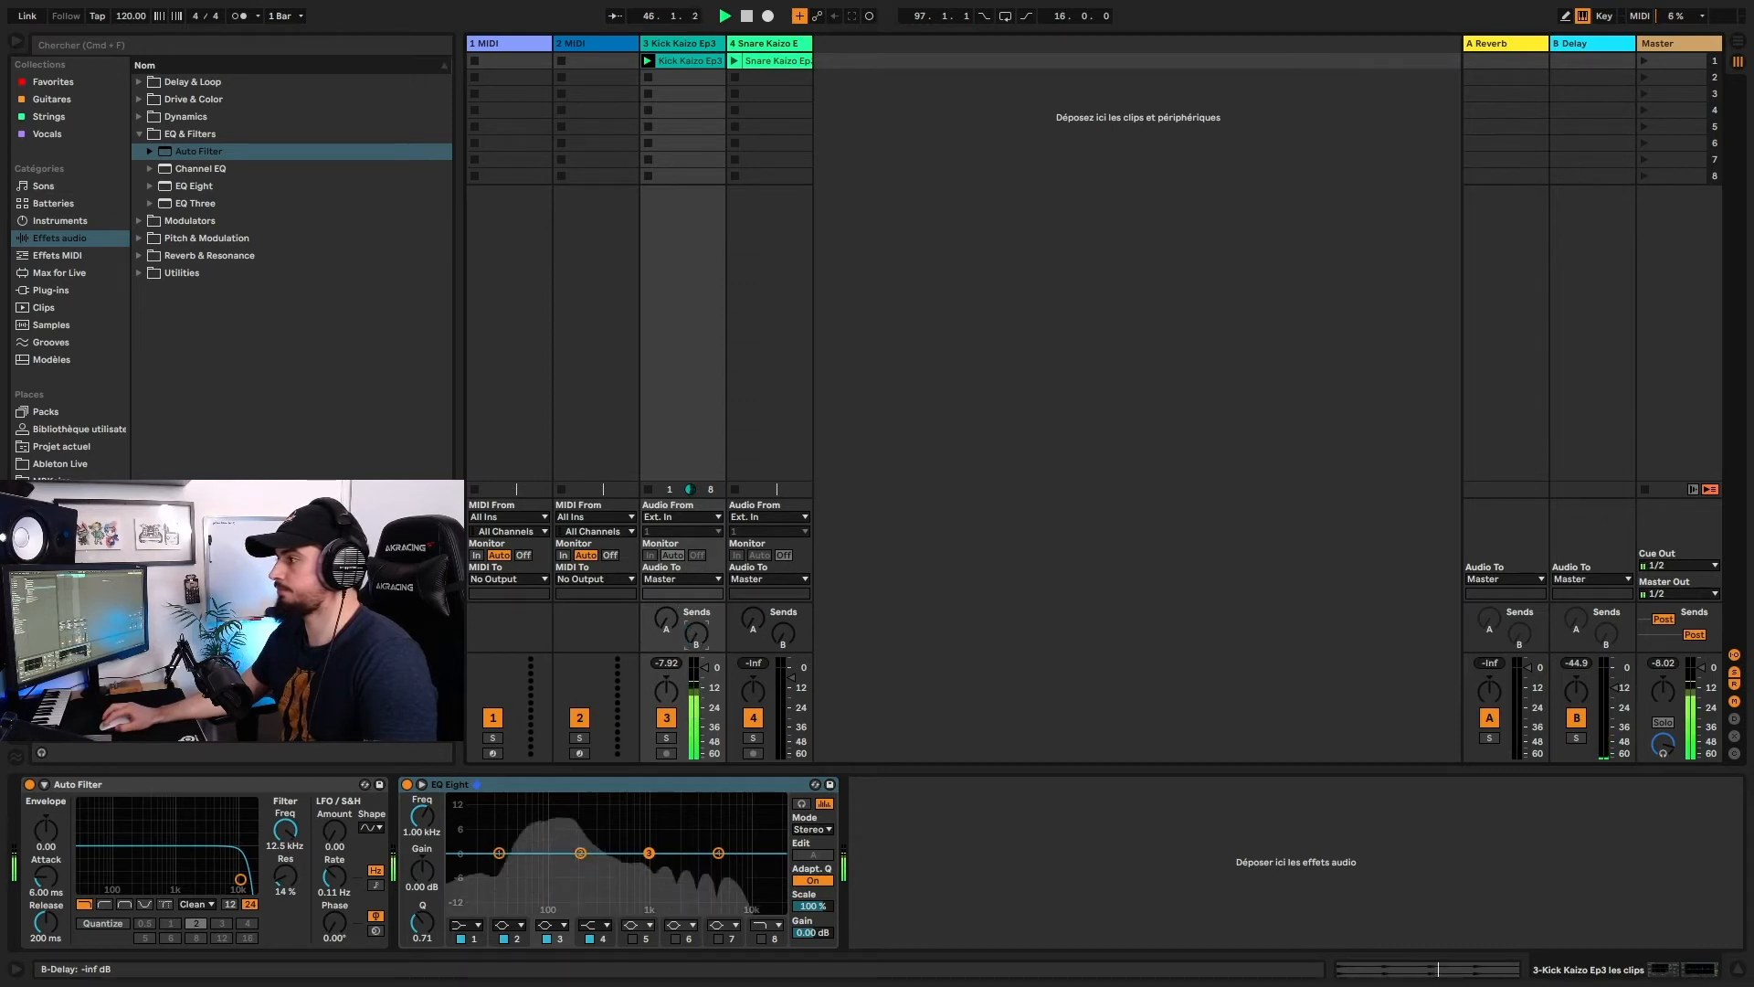
{"action": "left_click_drag", "start_coordinate": [698, 637], "coordinate": [698, 502]}
{"action": "key", "text": "space"}
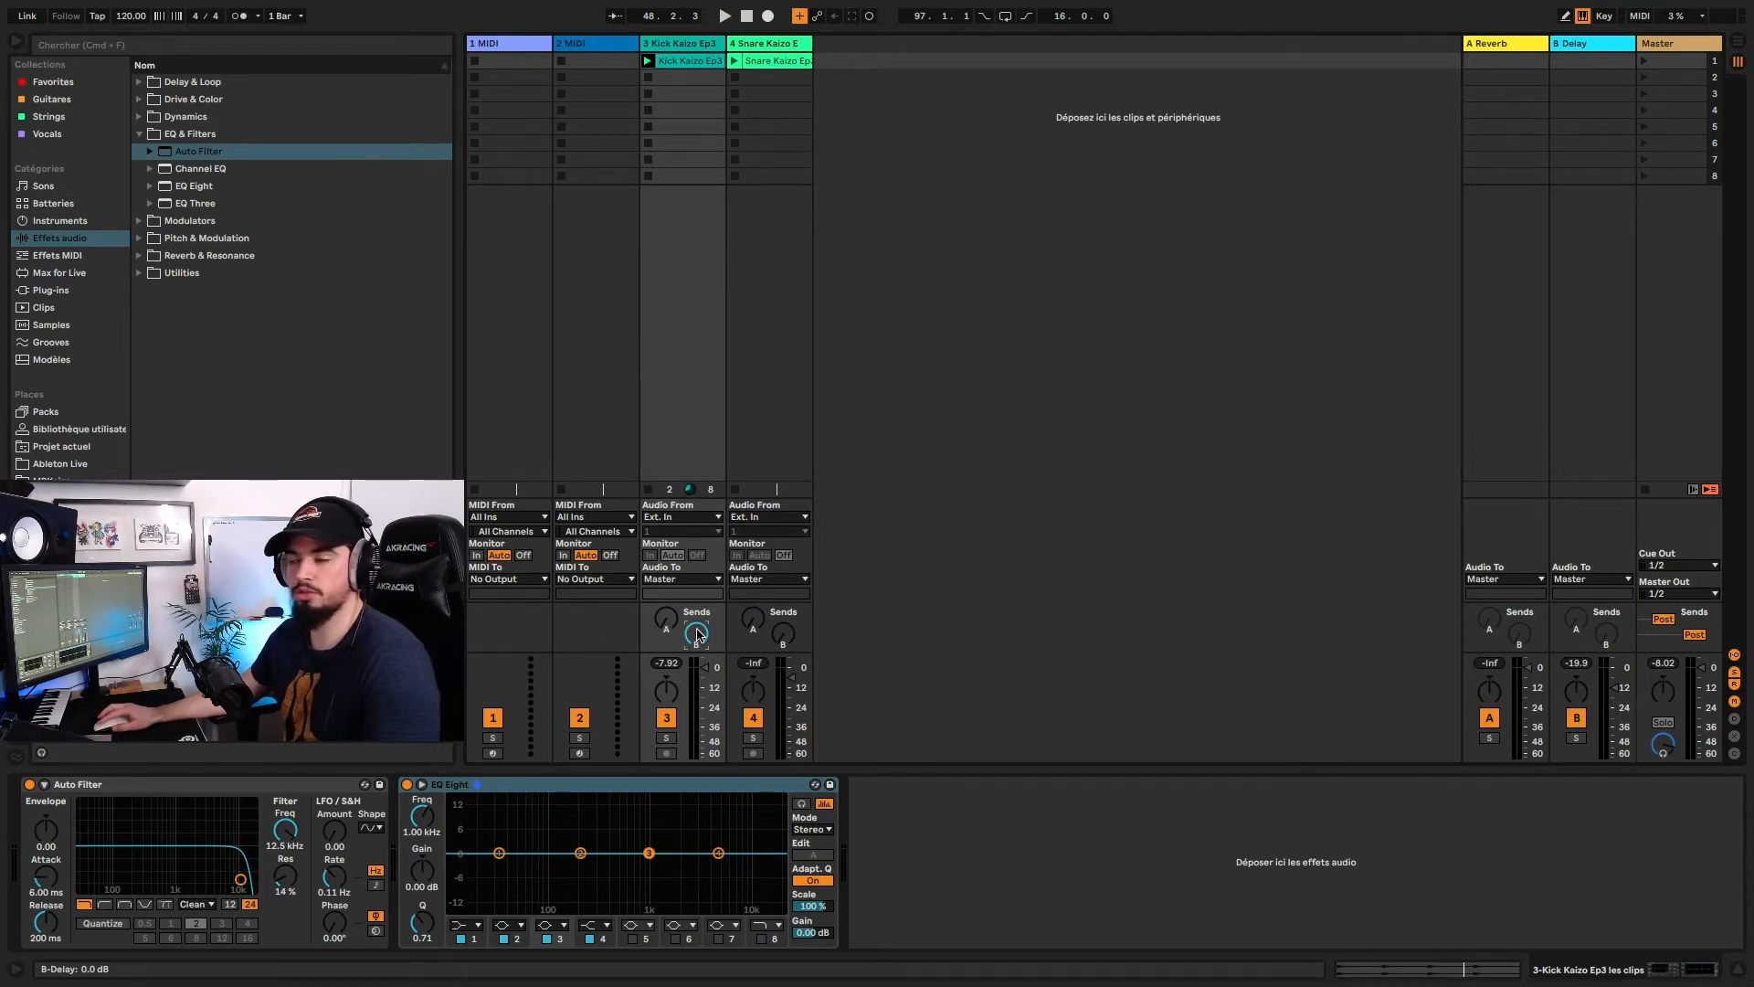
- Audition the kick clip through the Delay send and set the kick track's volume to -0.5 dB
{"action": "key", "text": "space"}
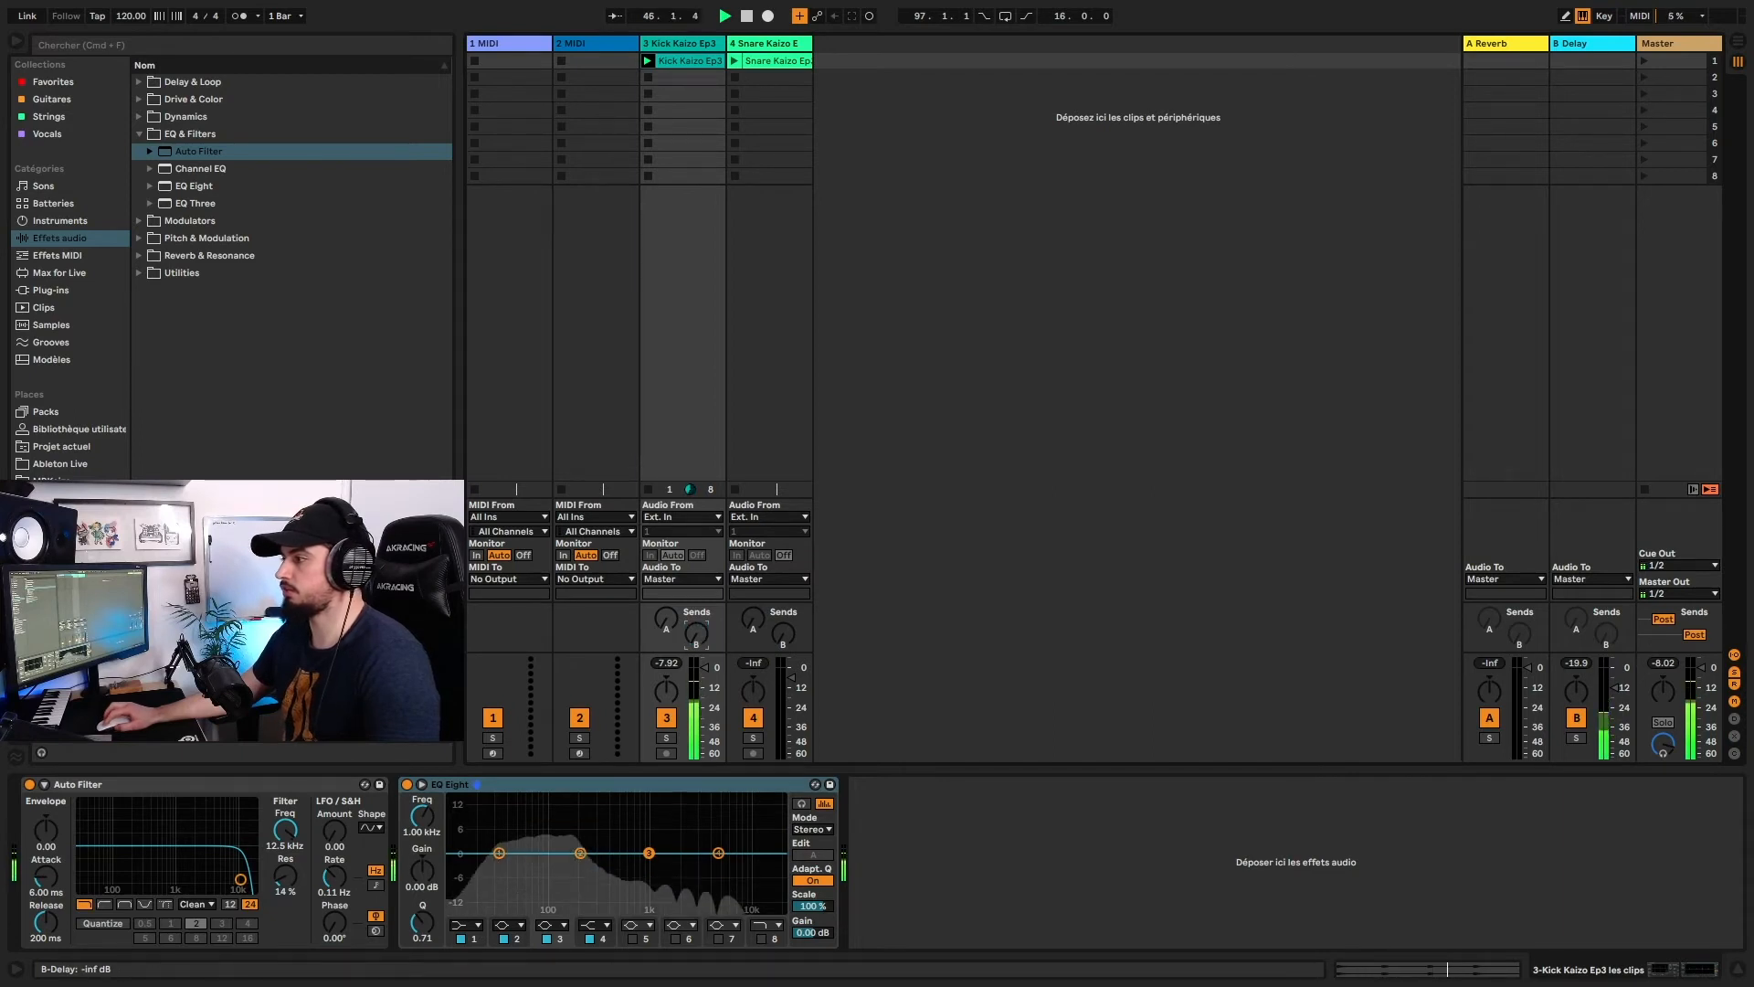
{"action": "key", "text": "space"}
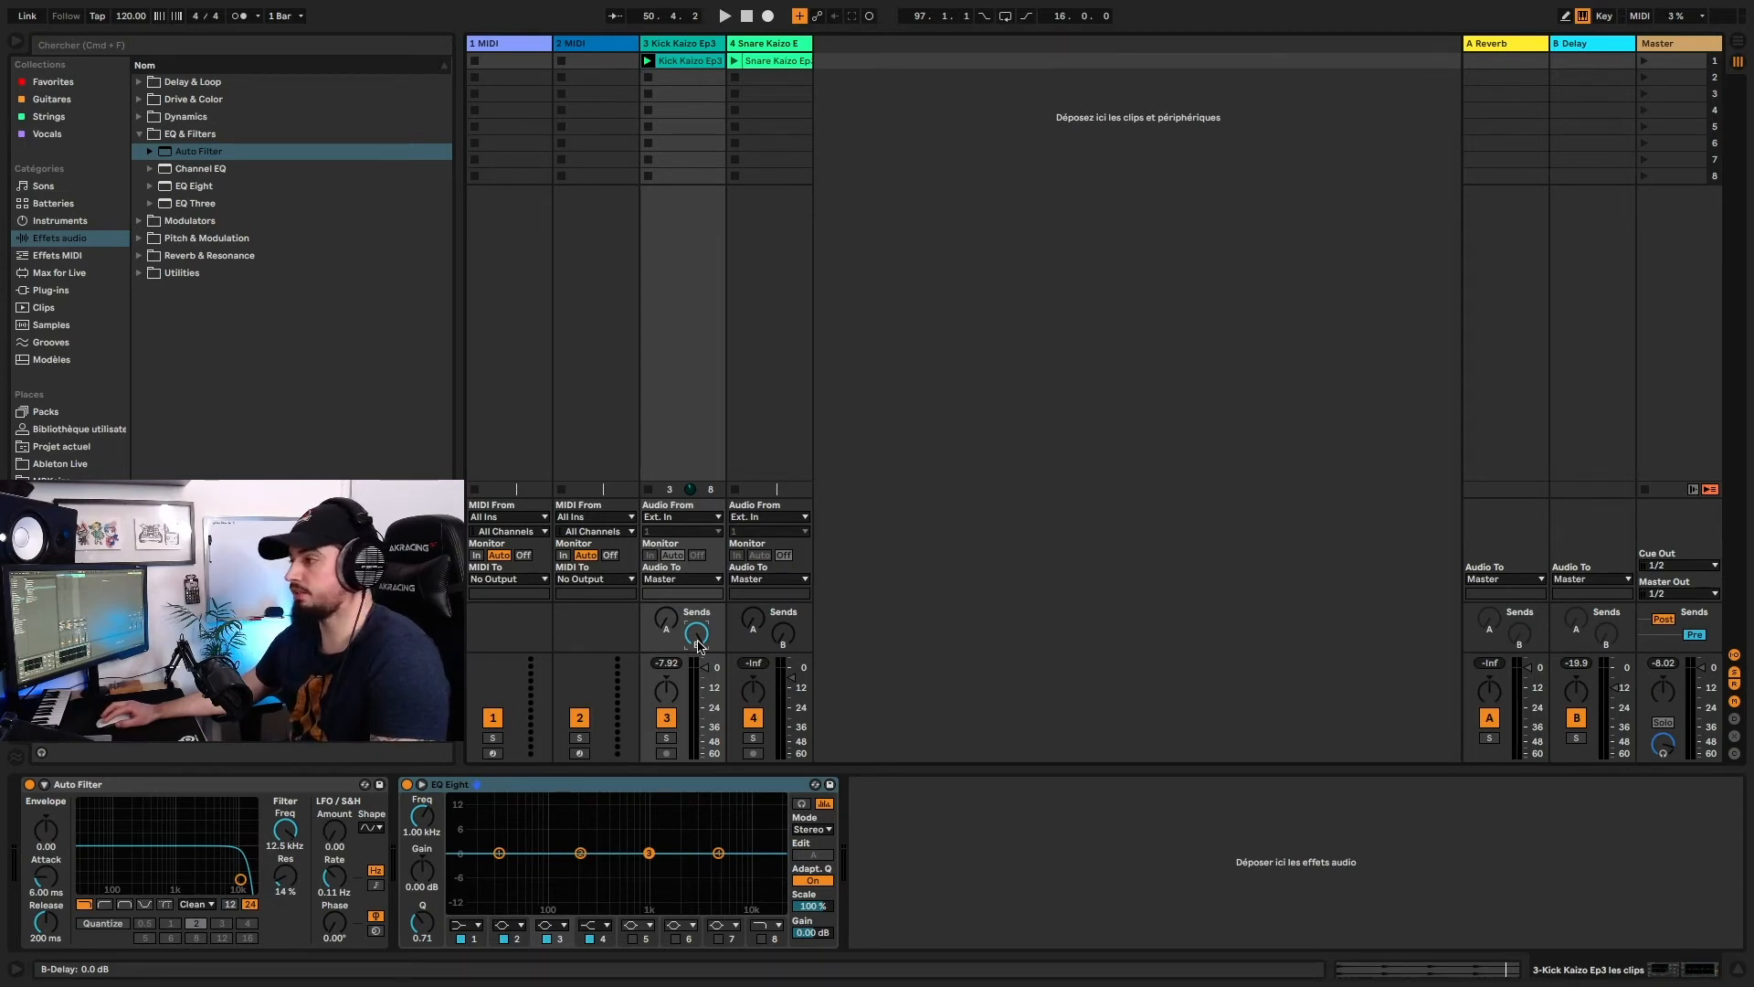
{"action": "key", "text": "space"}
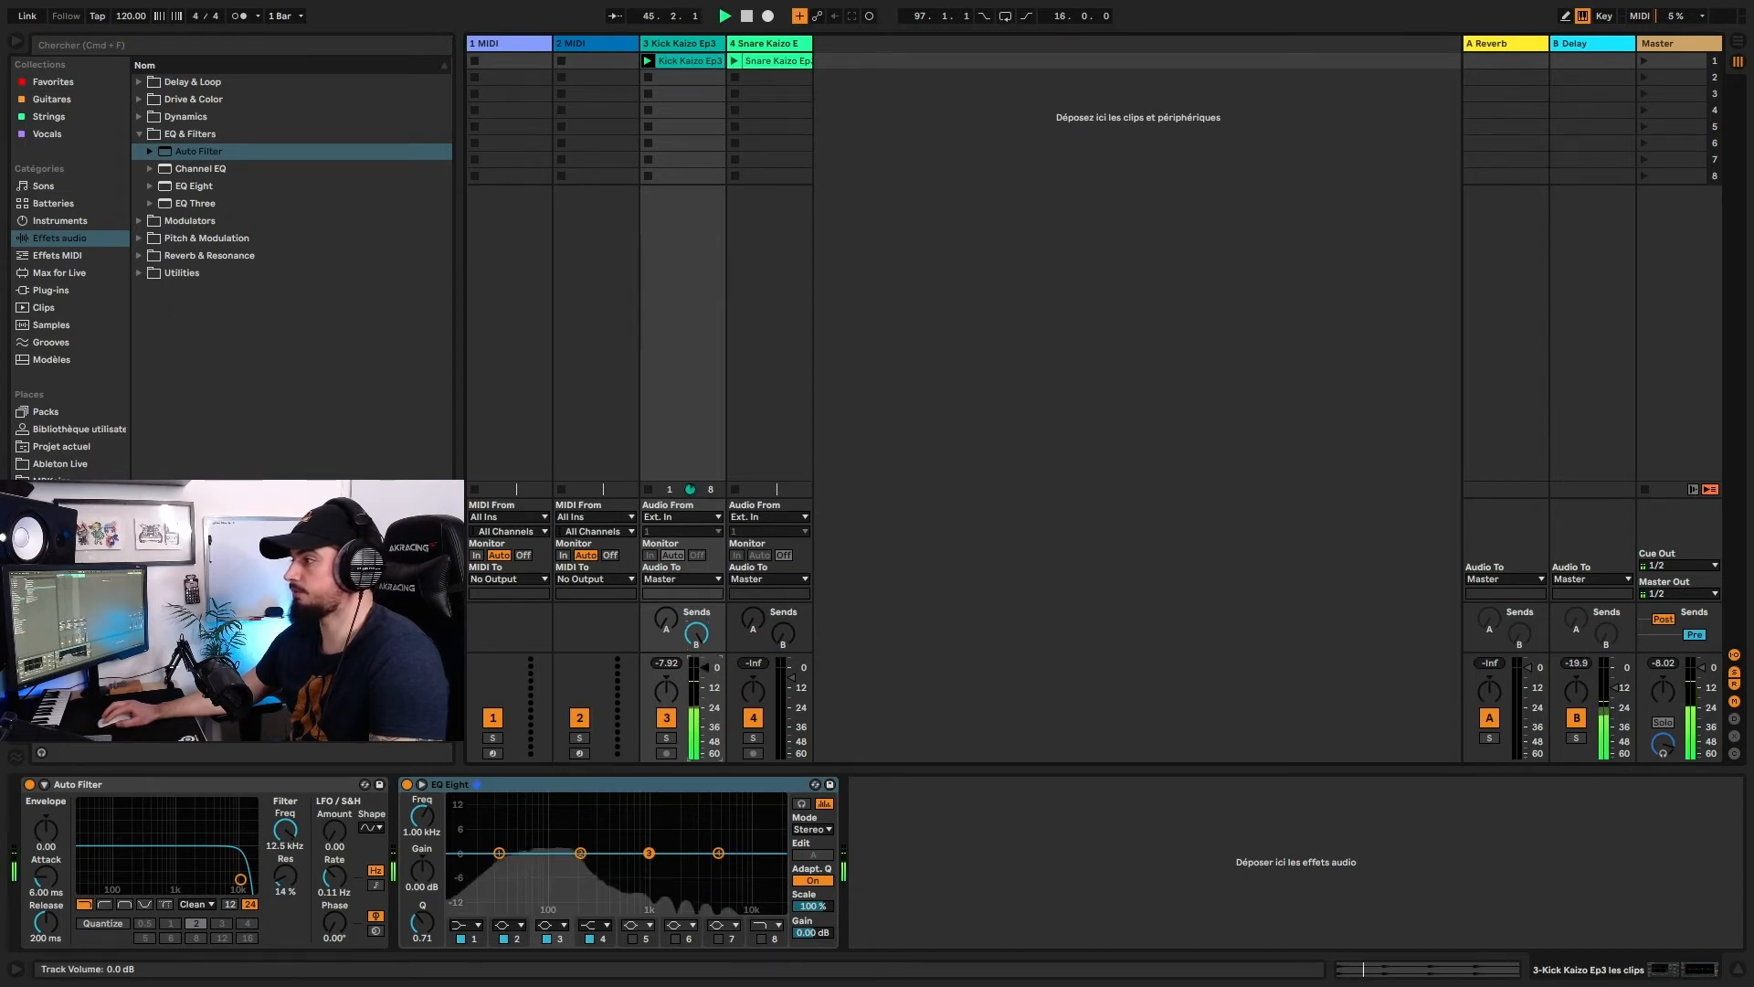
{"action": "mouse_move", "coordinate": [705, 668]}
{"action": "left_mouse_down"}
{"action": "mouse_move", "coordinate": [704, 757]}
{"action": "mouse_move", "coordinate": [707, 668]}
{"action": "left_mouse_up"}
{"action": "key", "text": "space"}
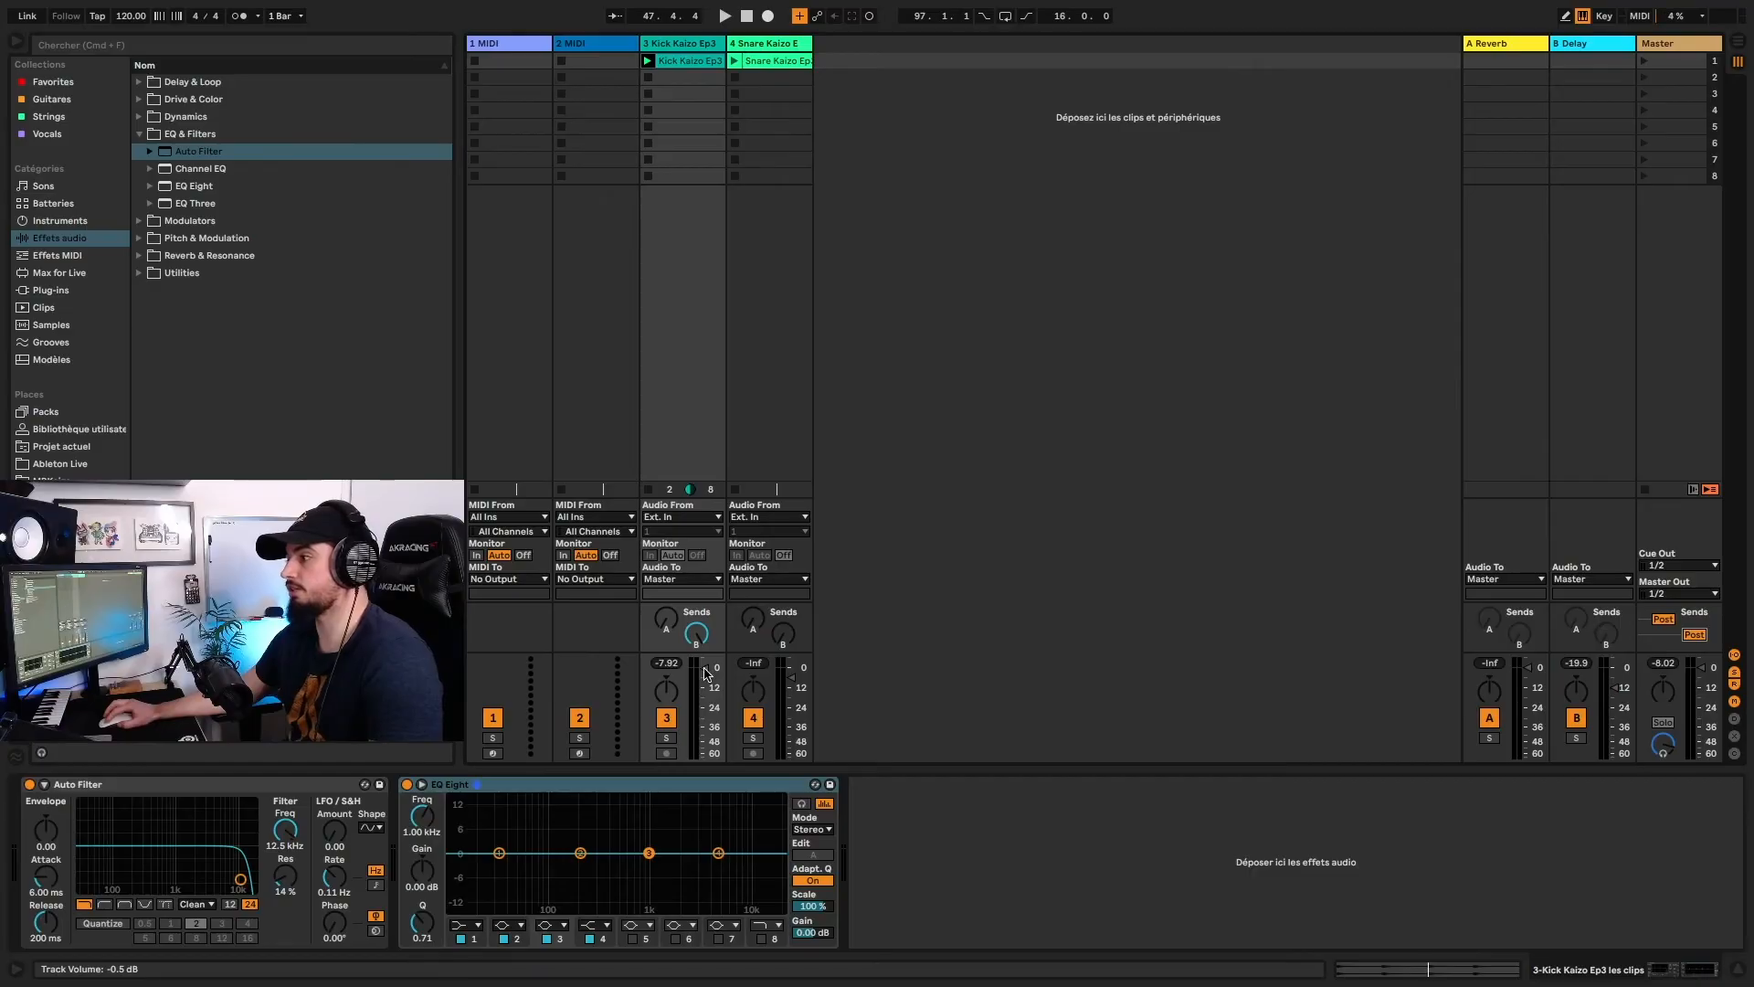
- Lower the playing kick track's volume to -inf and compare the Delay return's Pre and Post send settings
{"action": "key", "text": "space"}
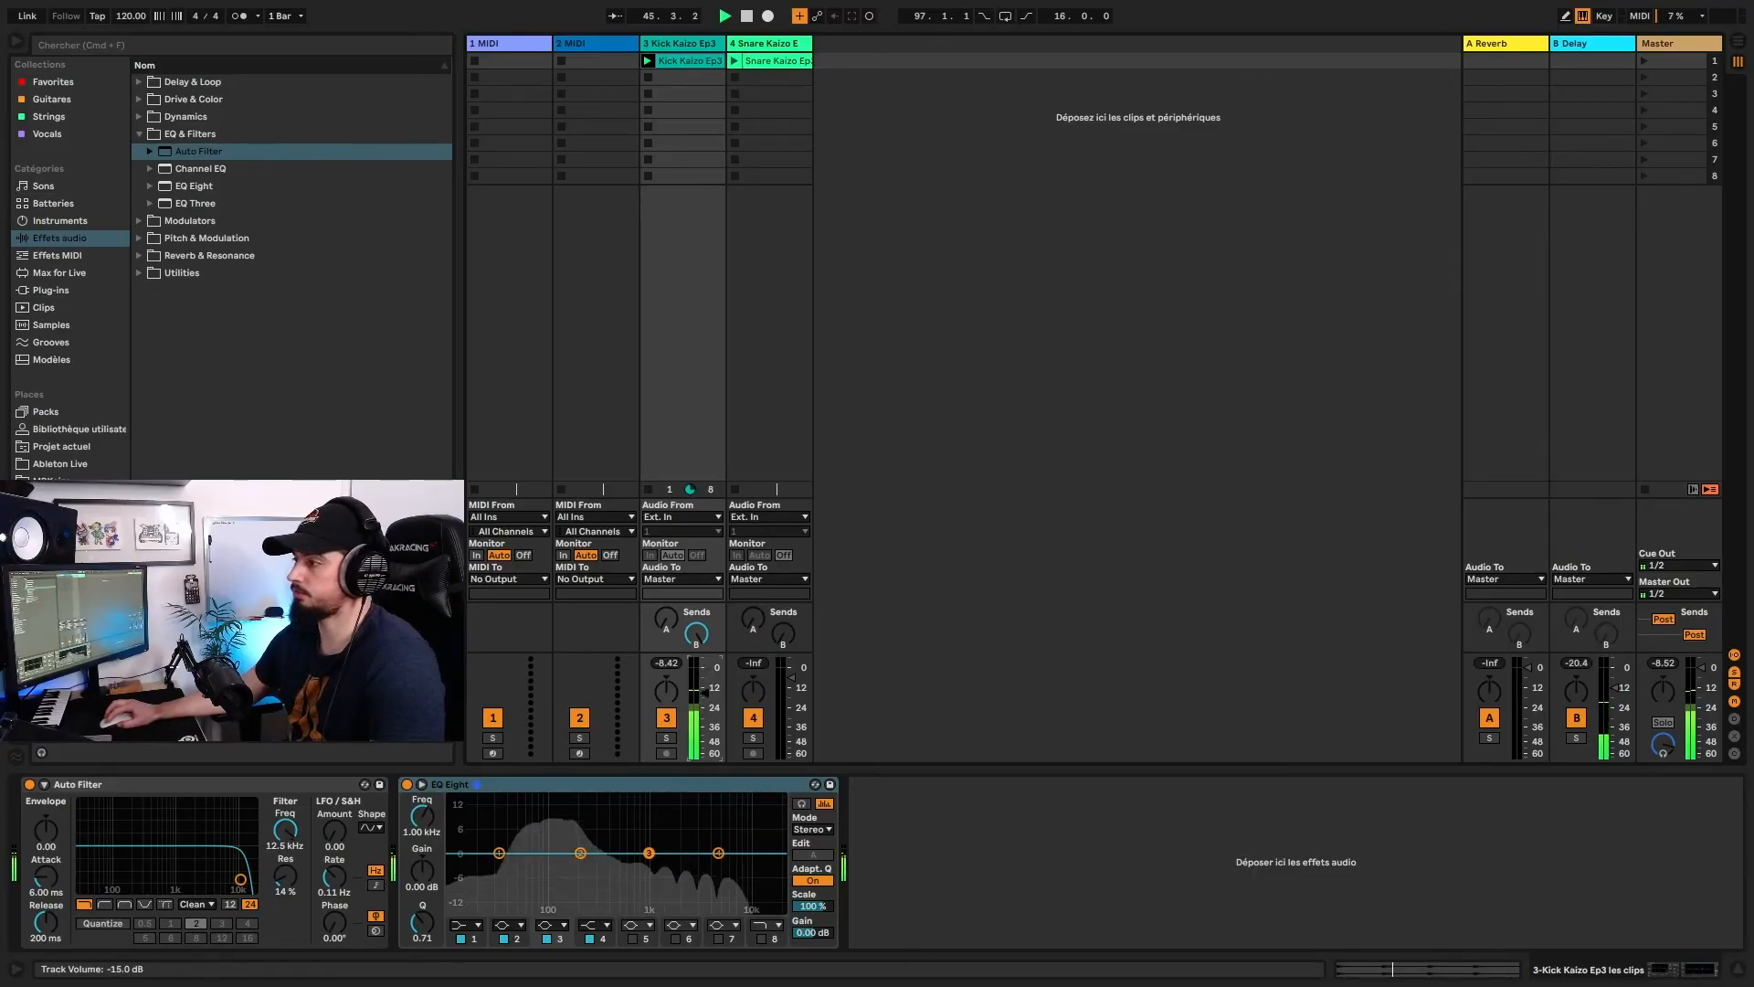
{"action": "left_click_drag", "start_coordinate": [704, 674], "coordinate": [709, 762]}
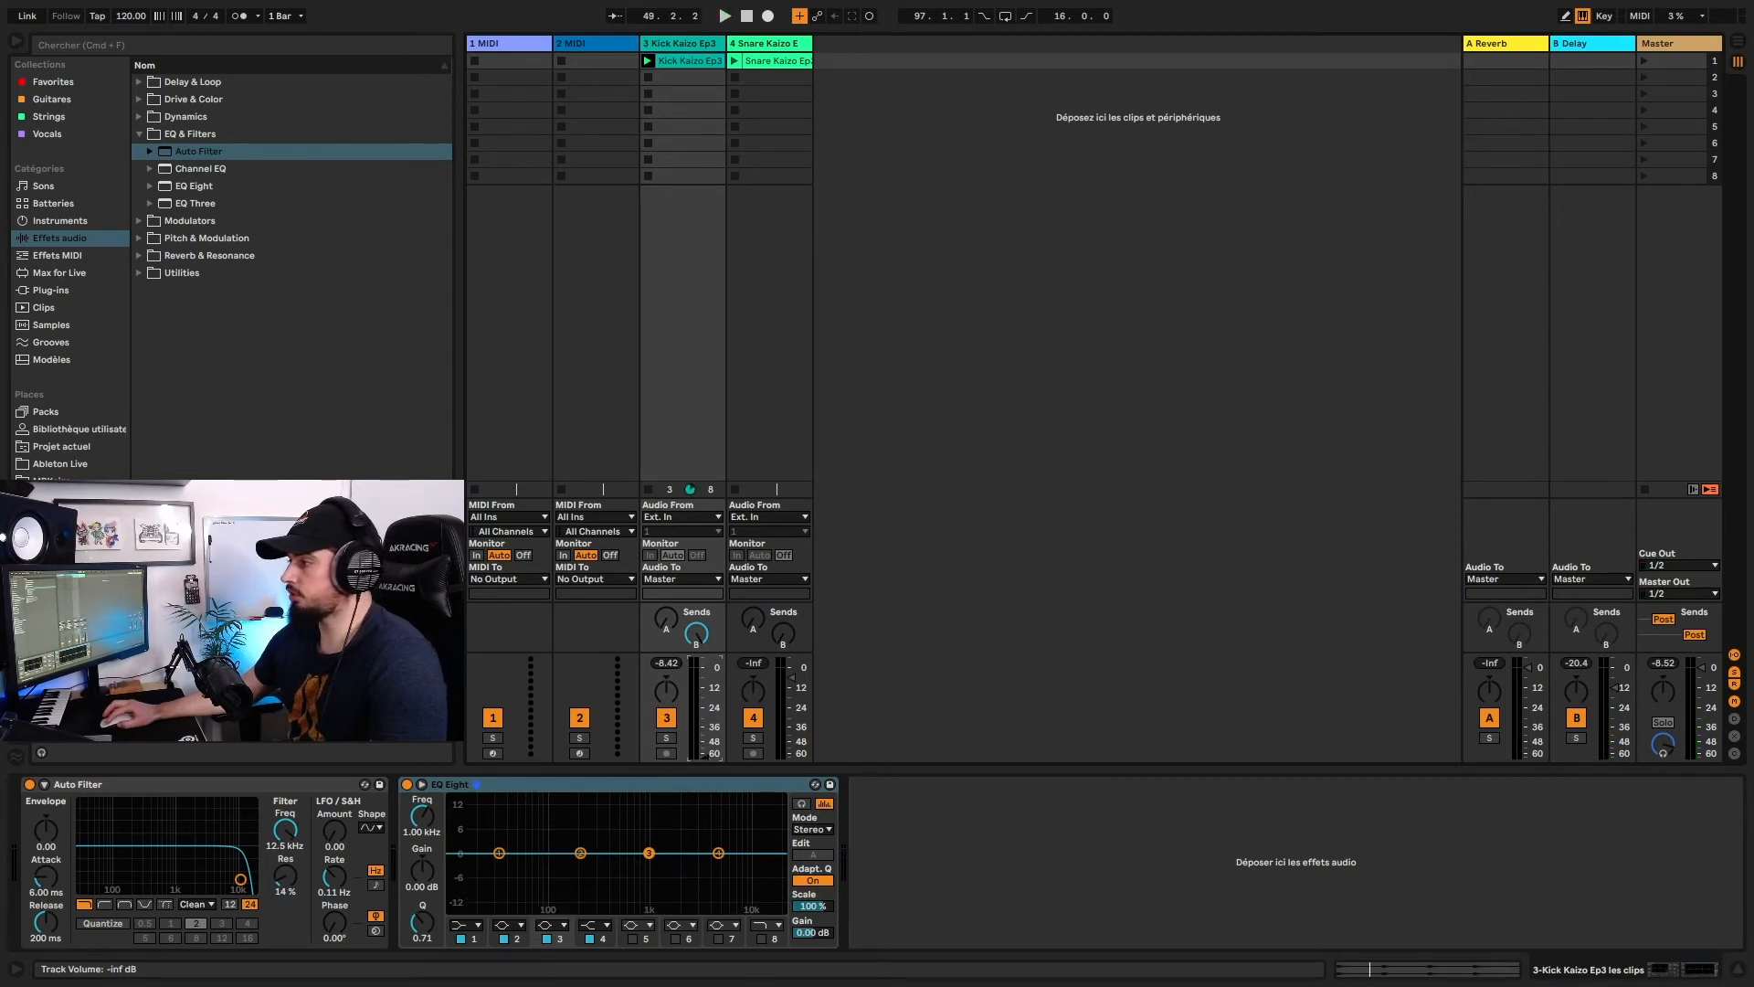
{"action": "left_click", "coordinate": [1695, 635]}
{"action": "key", "text": "space"}
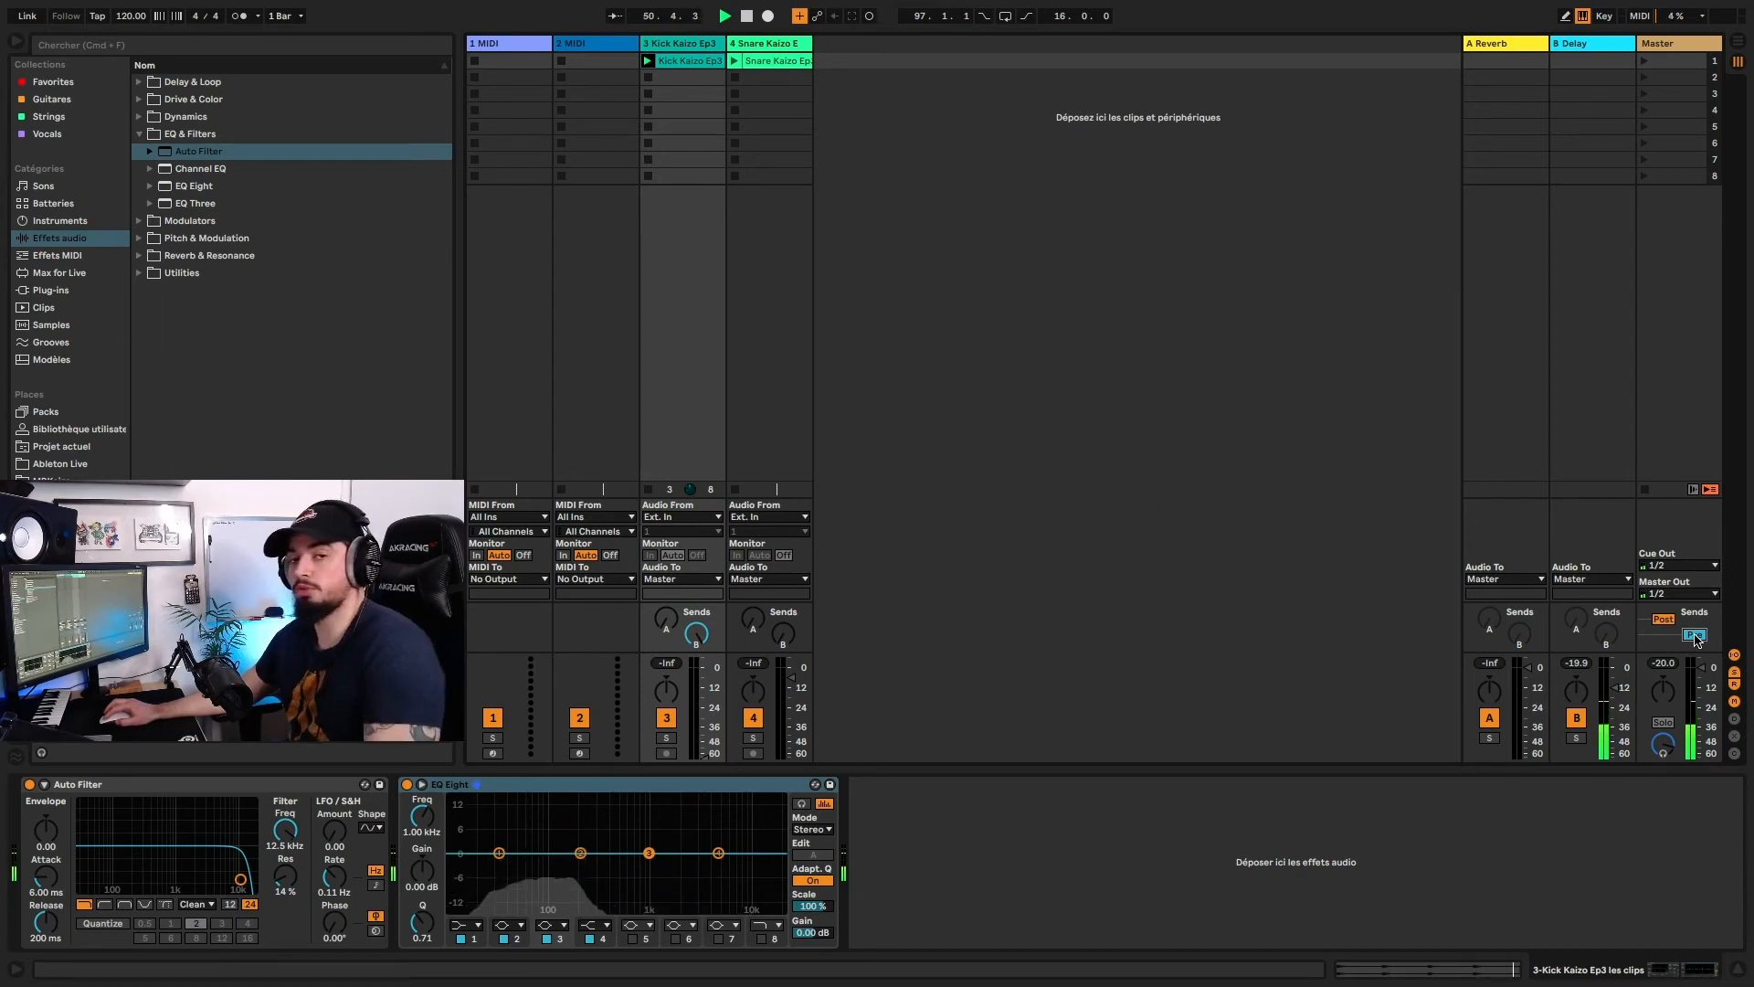
{"action": "left_click", "coordinate": [1694, 634]}
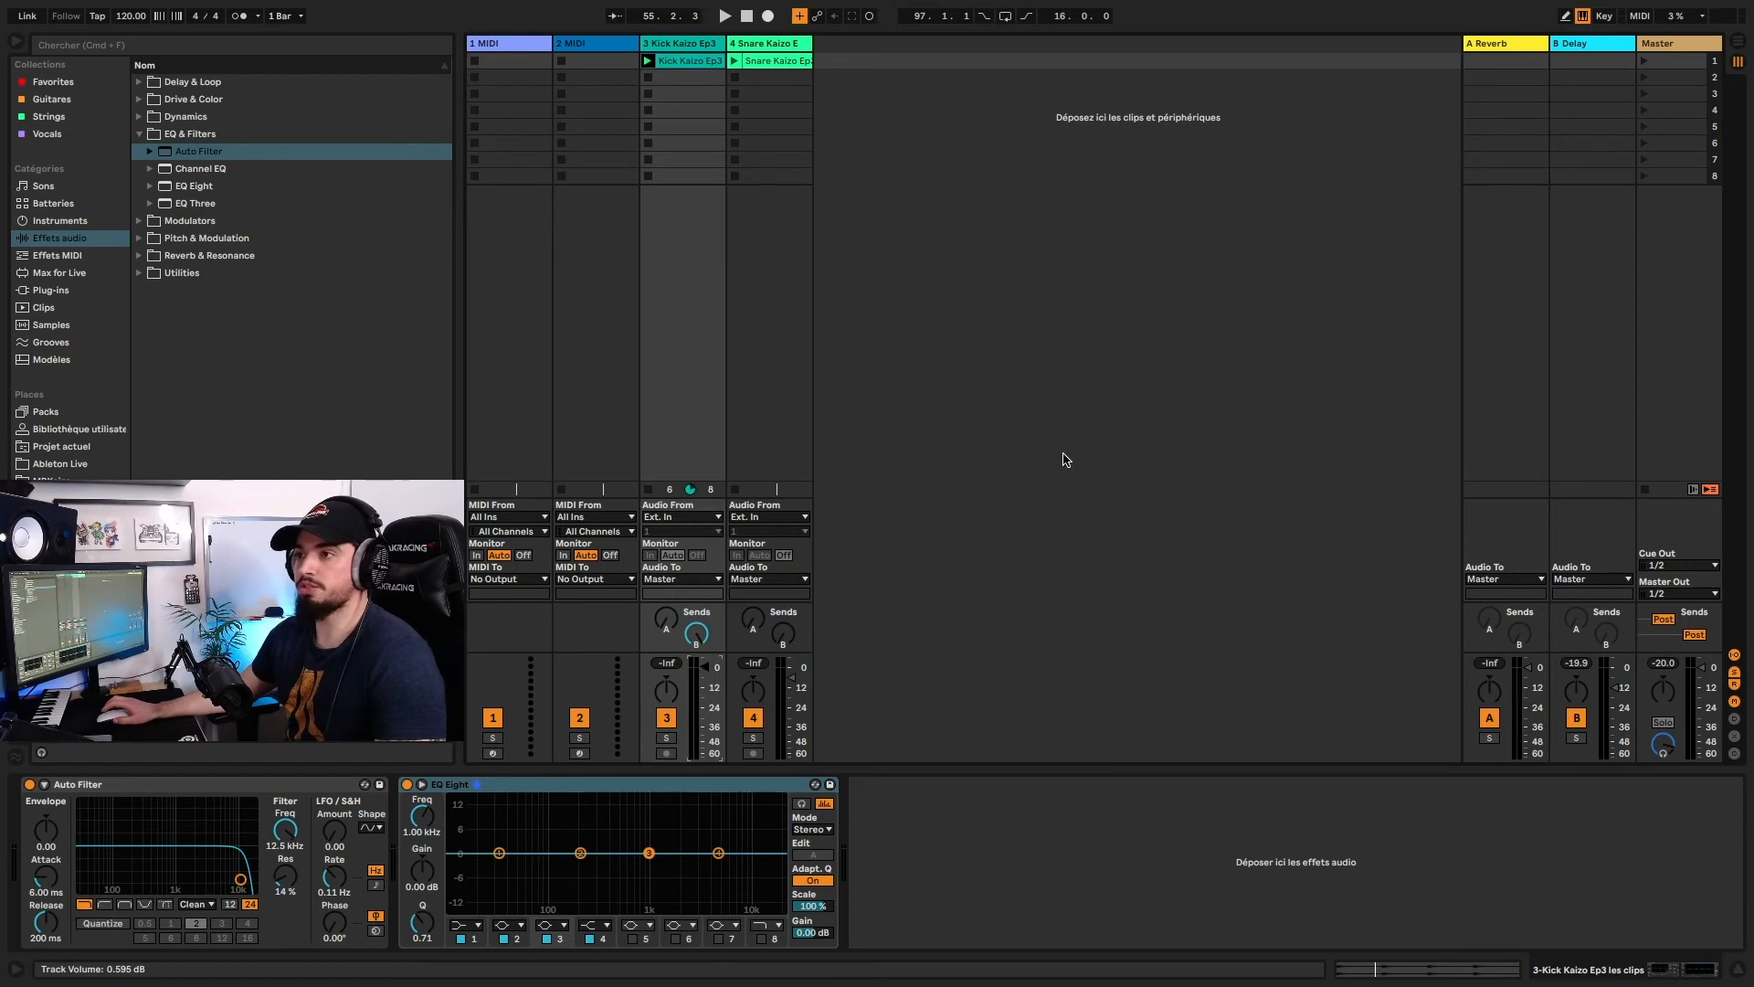
- Insert an audio track with the kick track as its input and monitoring set to In, and delete that track
{"action": "key", "text": "super+t"}
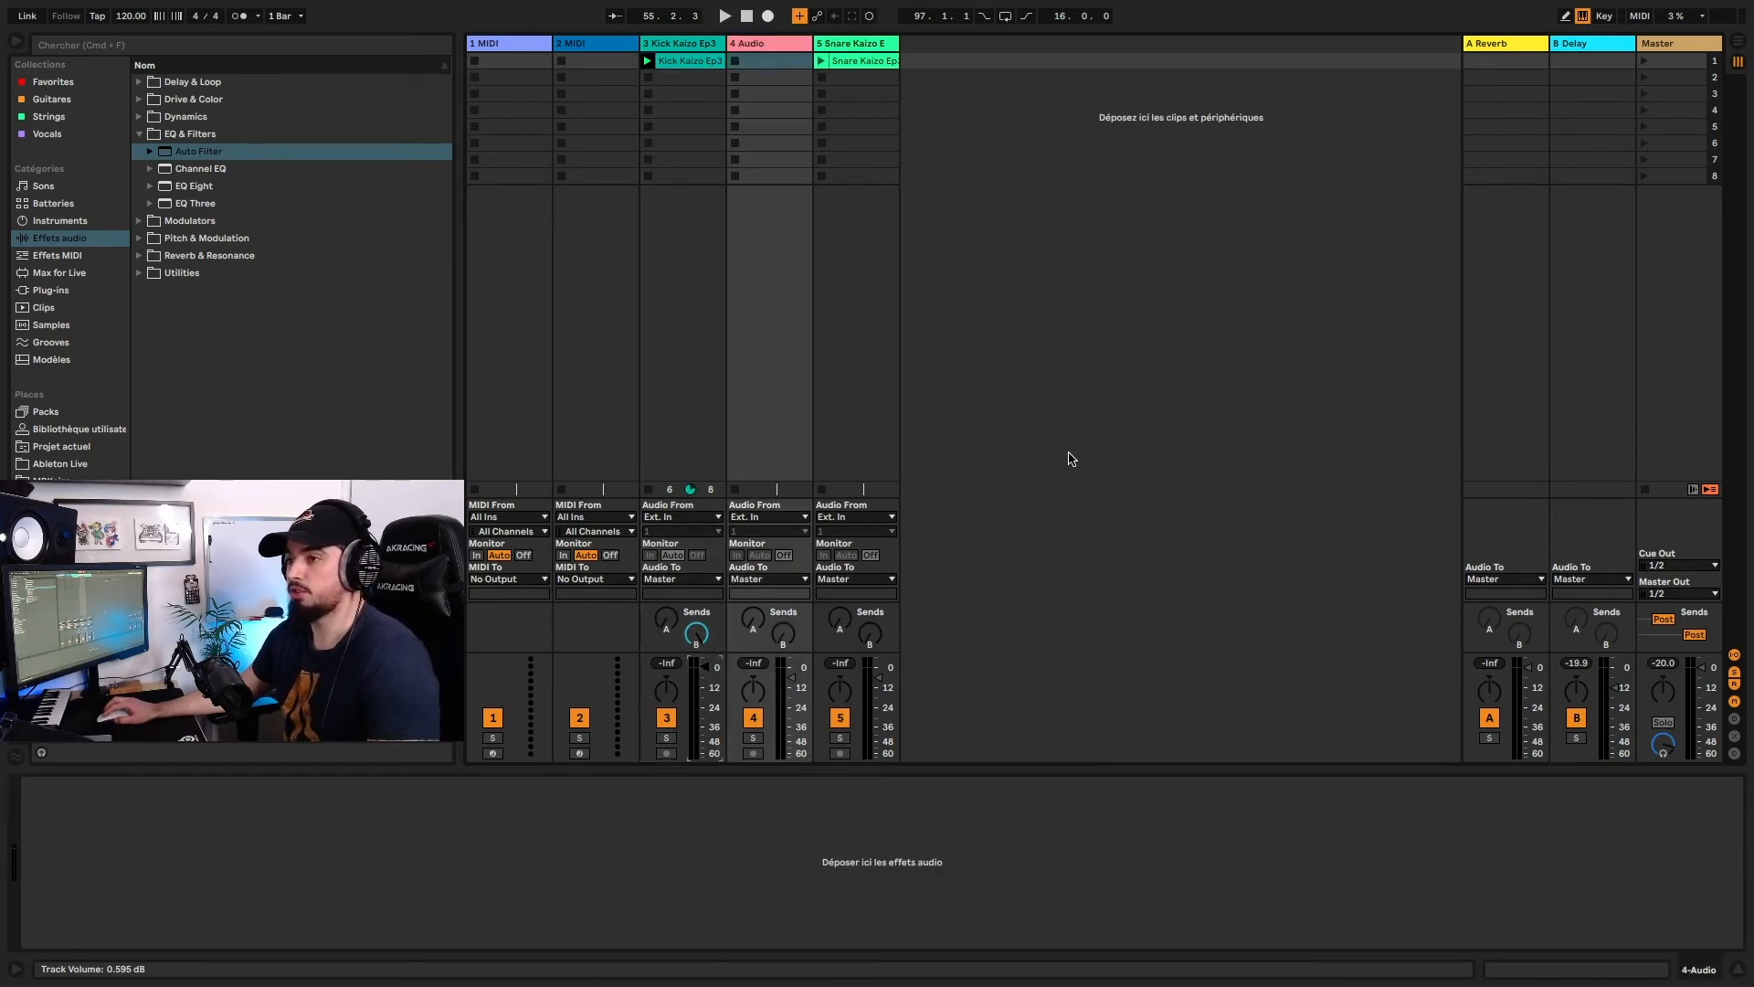
{"action": "left_click", "coordinate": [784, 517]}
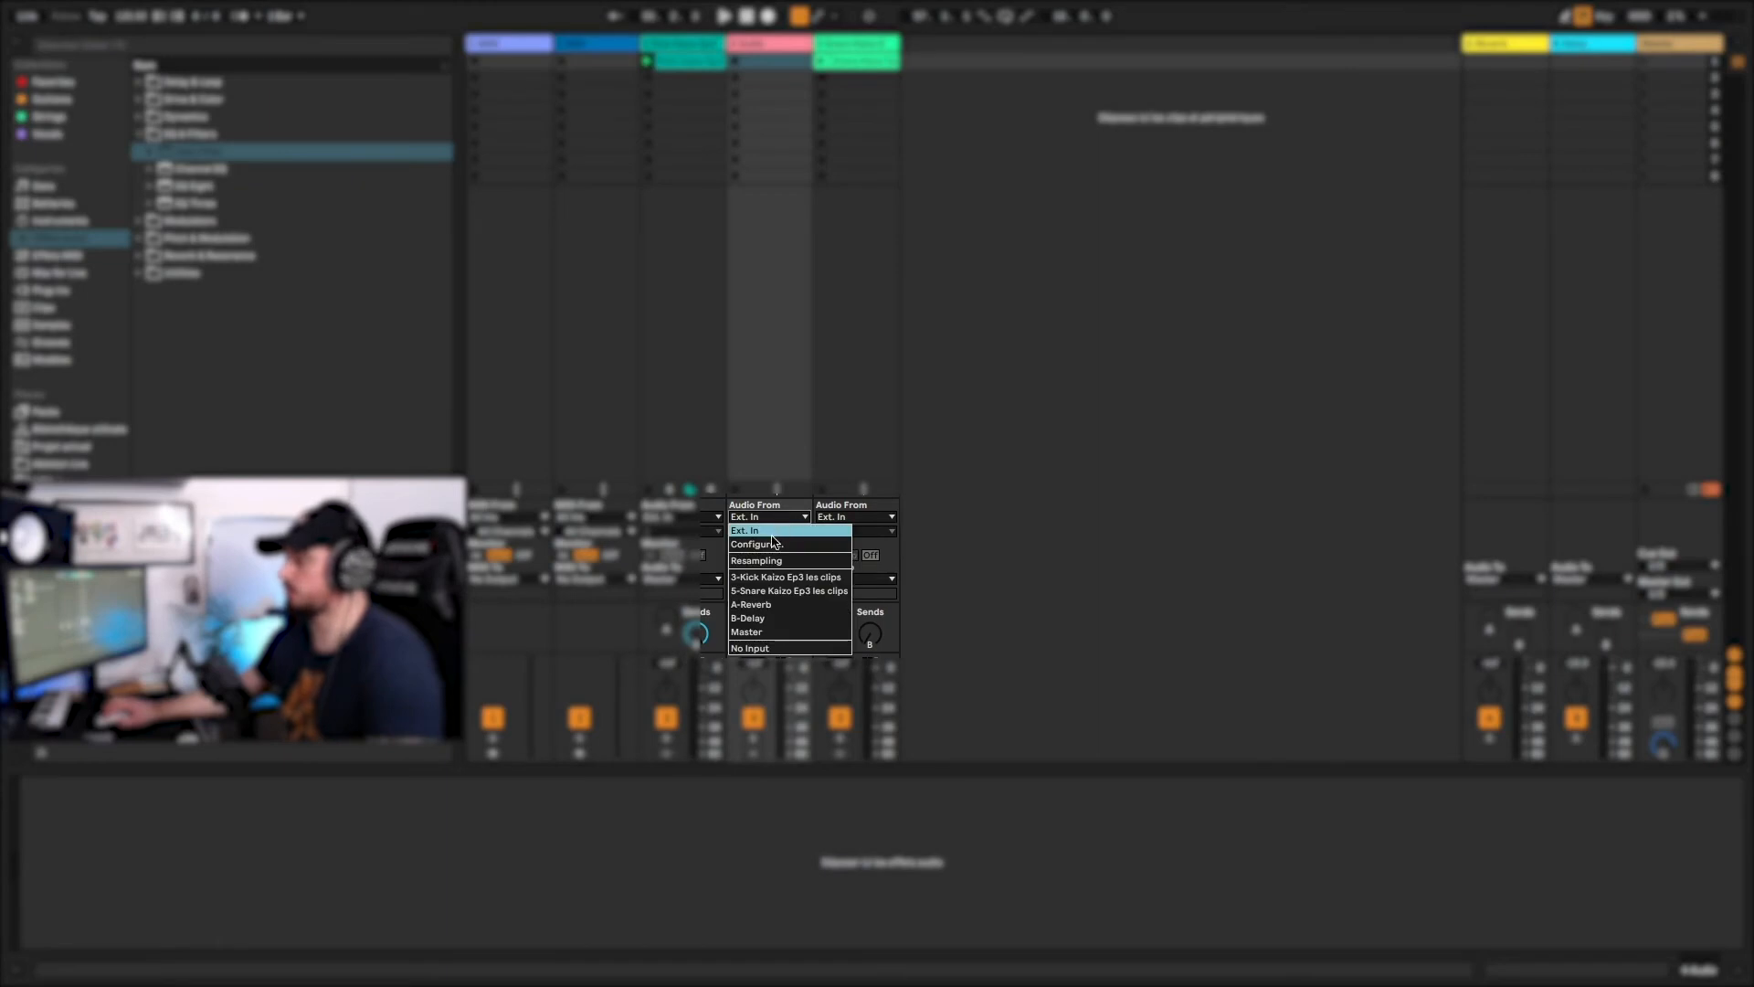
{"action": "left_click", "coordinate": [786, 576]}
{"action": "left_click", "coordinate": [737, 556]}
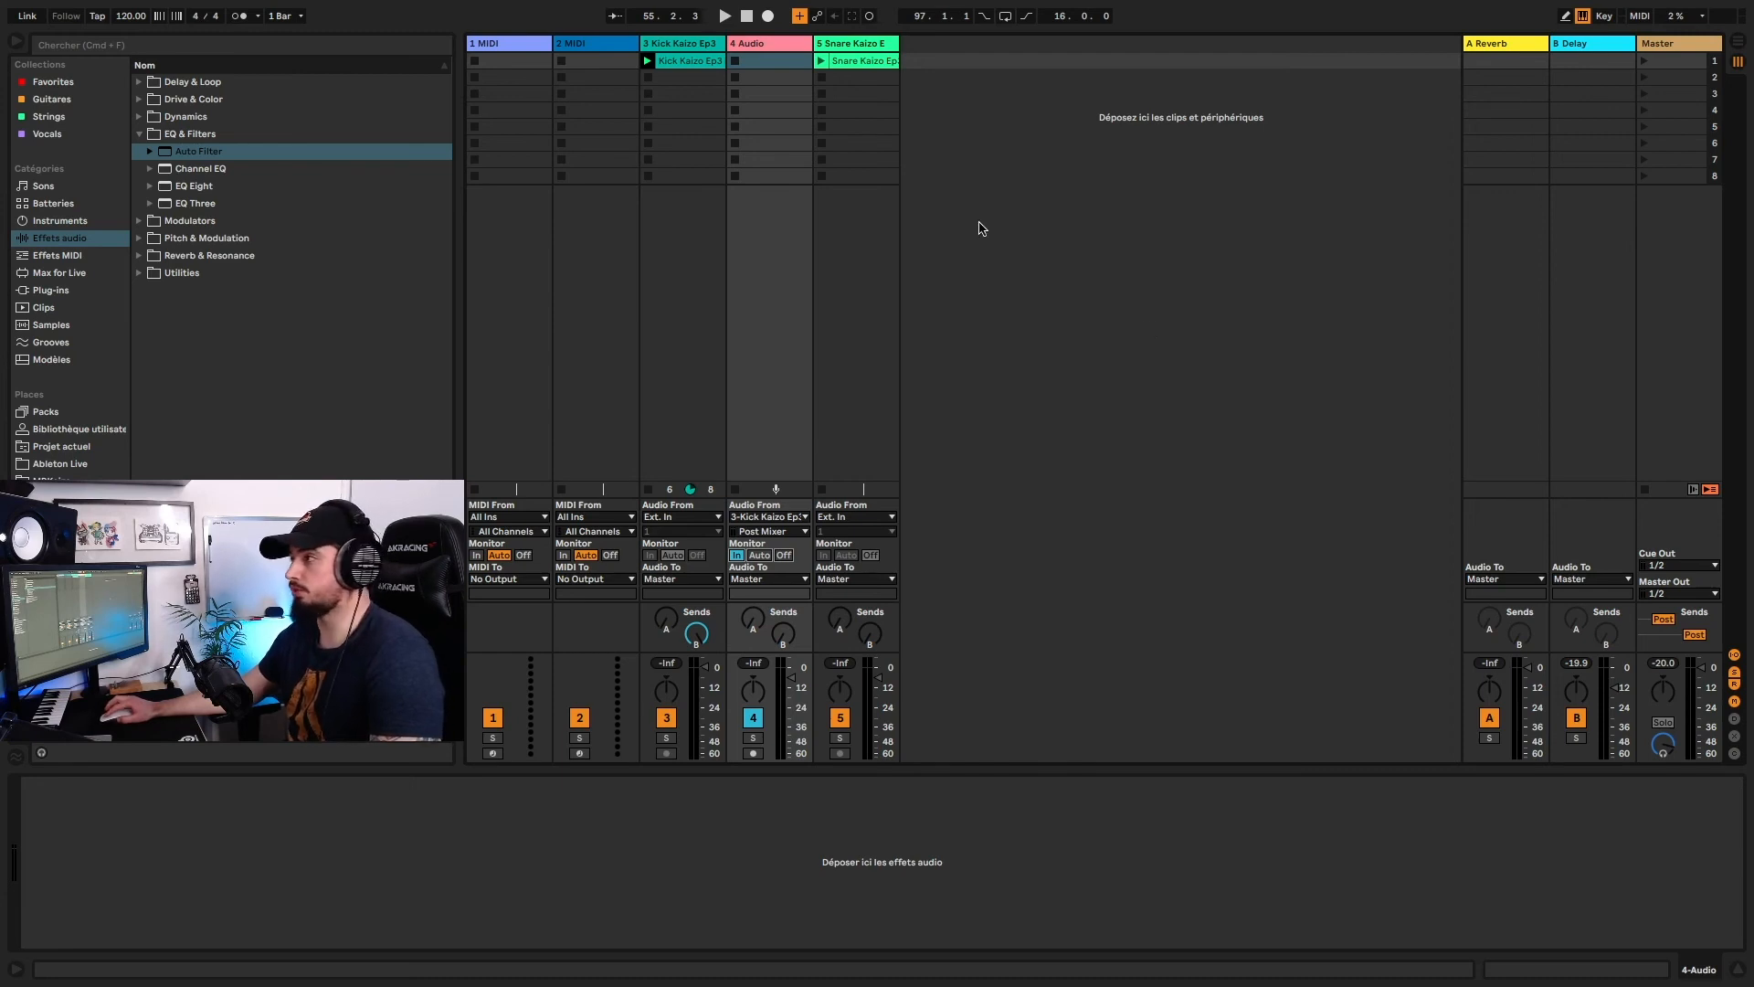
{"action": "left_click", "coordinate": [779, 46]}
{"action": "key", "text": "Delete"}
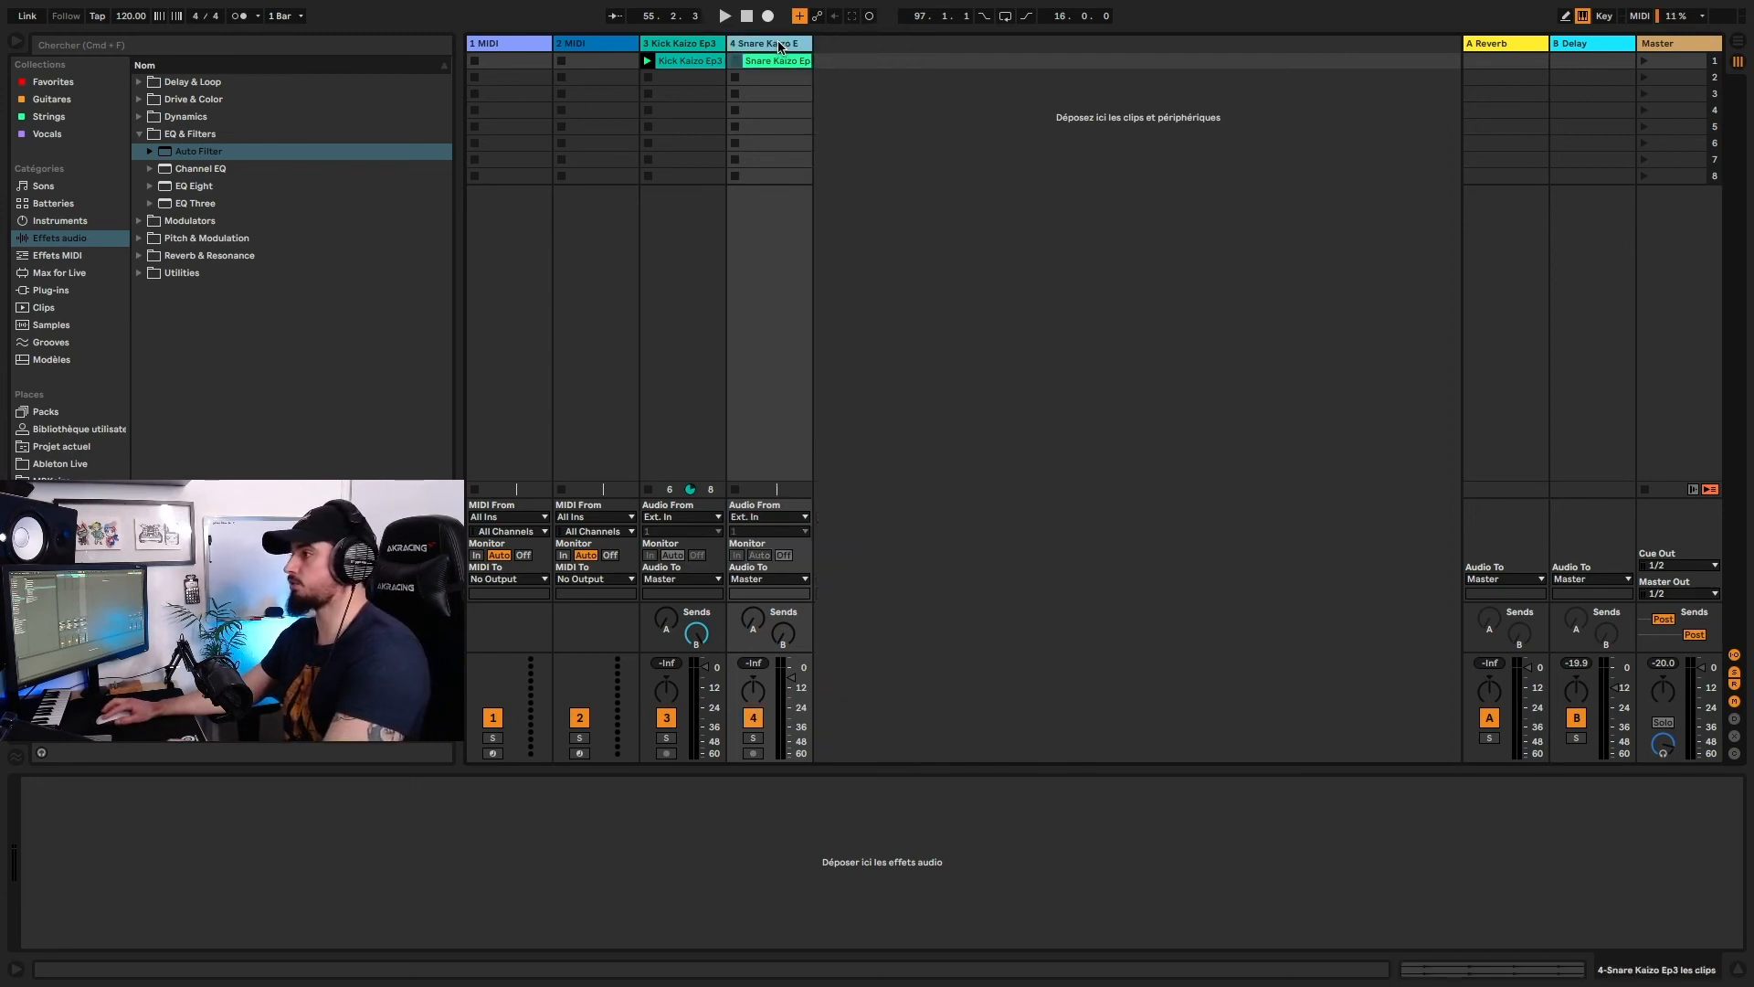
- Group the kick and snare tracks and add an Auto Filter and an EQ Eight to the group track
{"action": "left_click", "coordinate": [698, 46]}
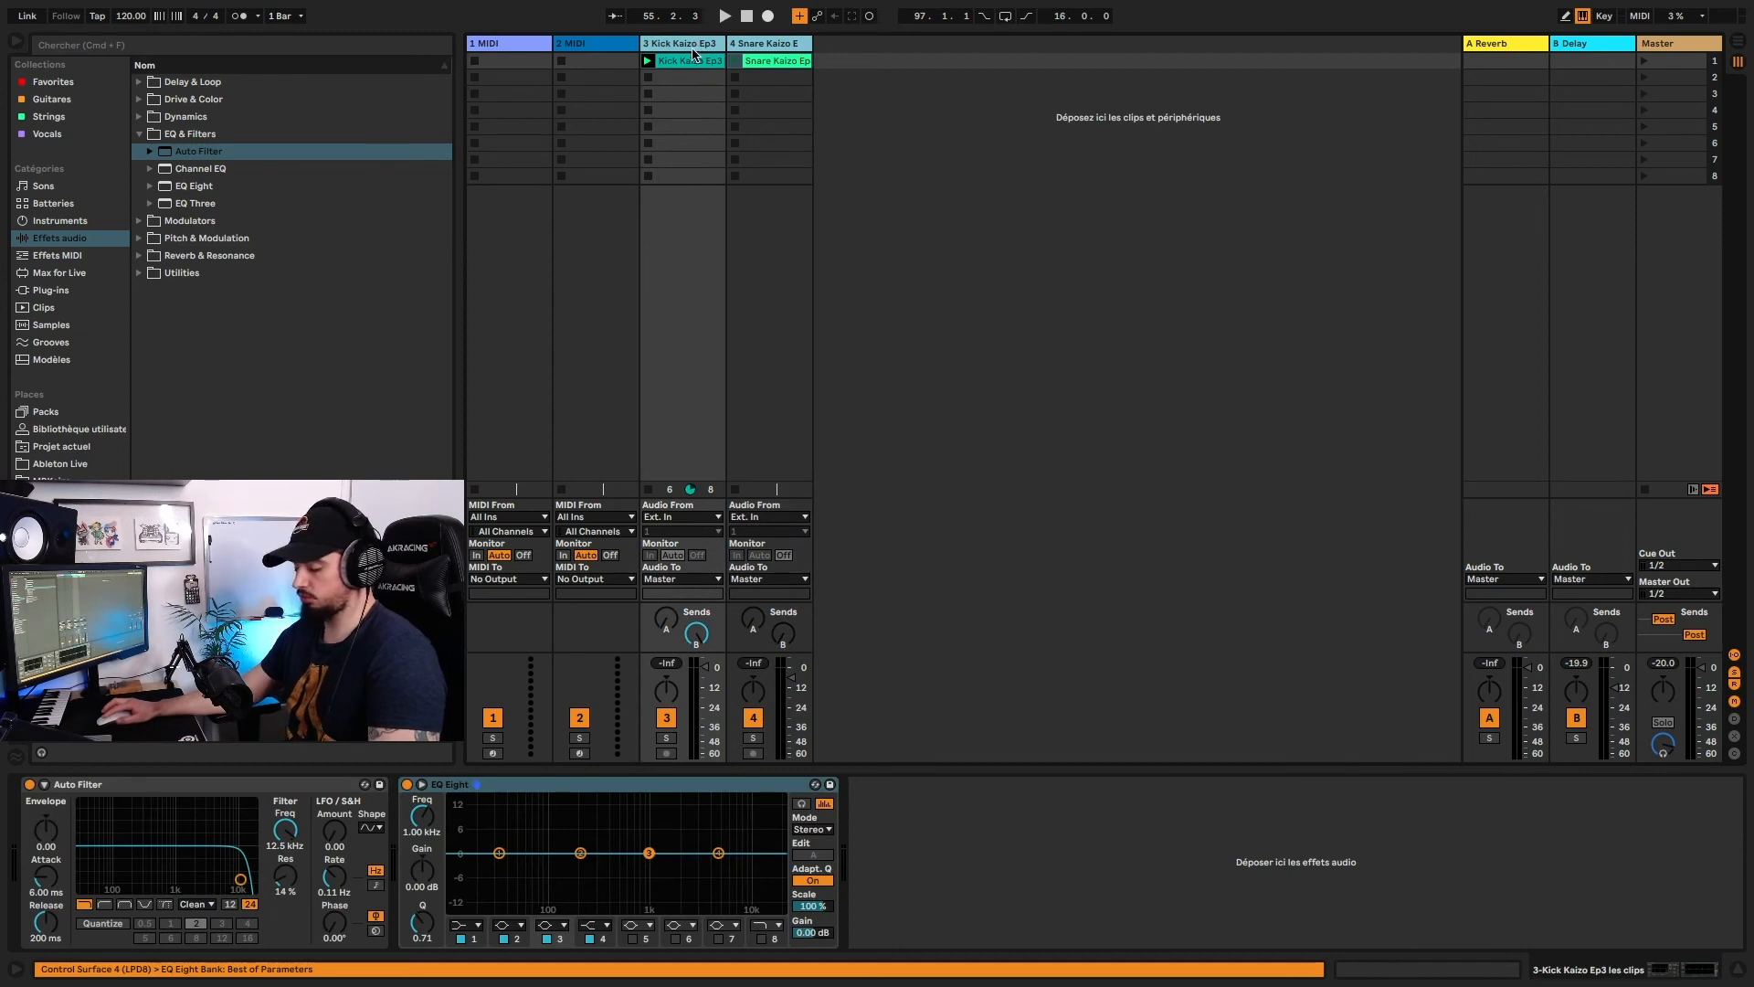
{"action": "key", "text": "ctrl+g"}
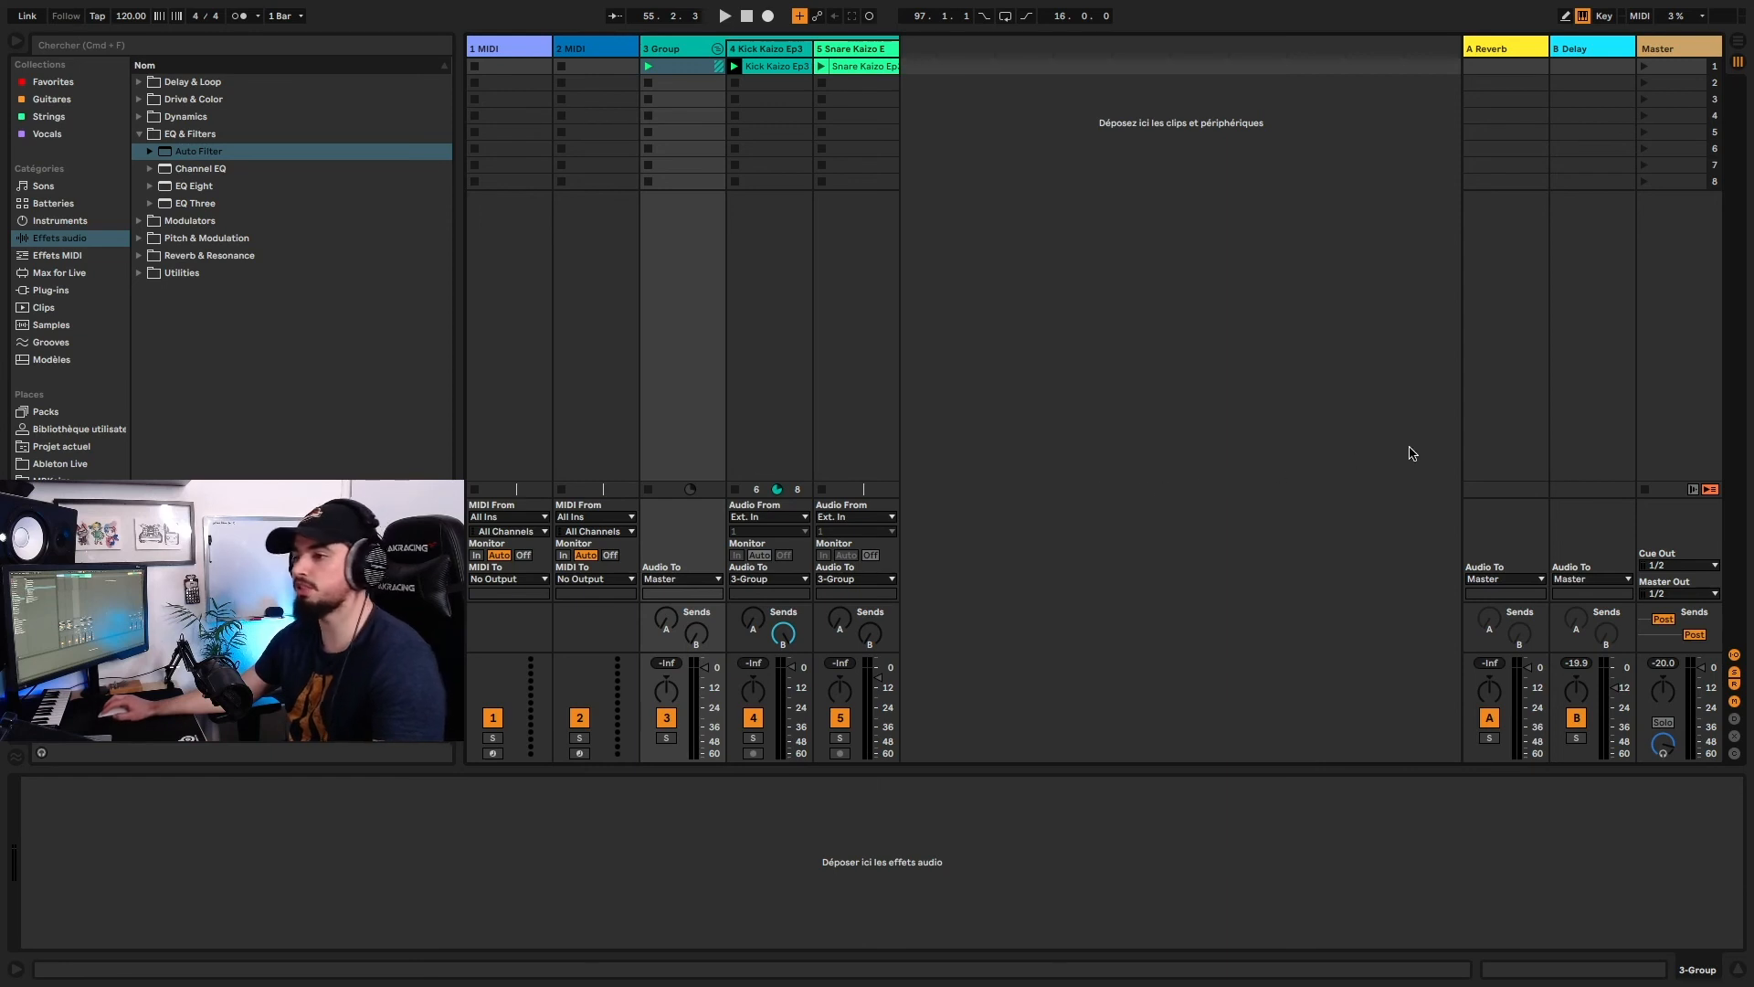
{"action": "left_click", "coordinate": [198, 152]}
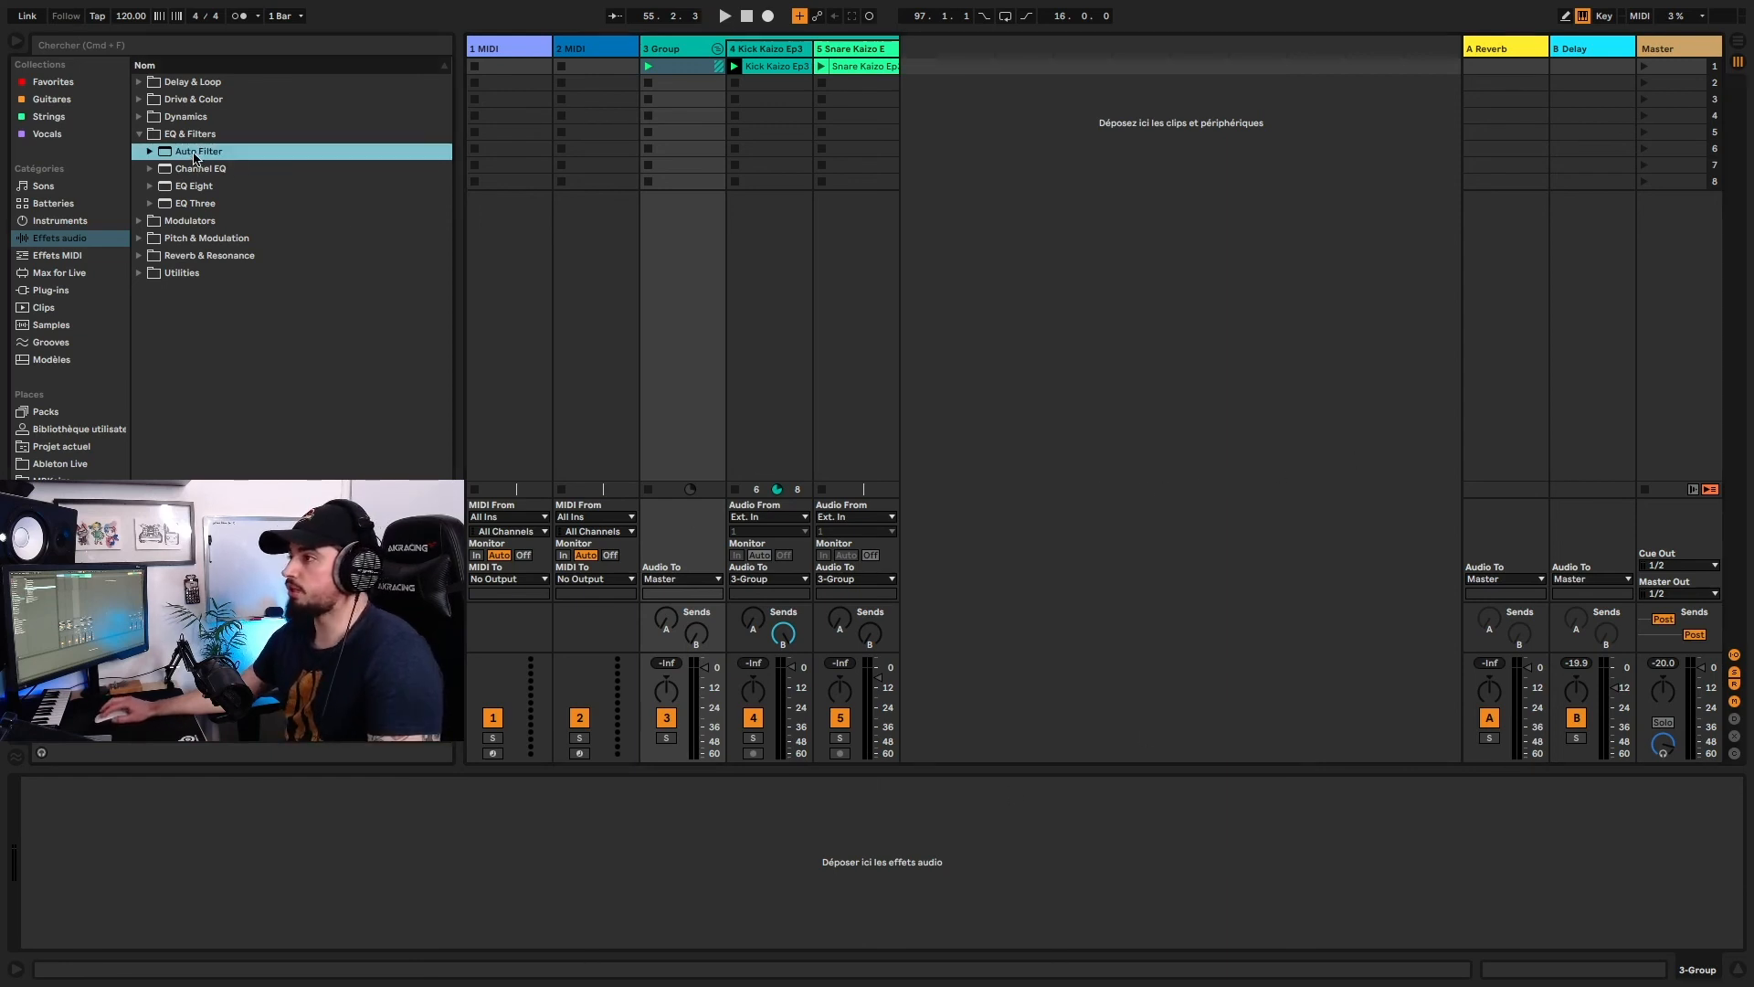
{"action": "left_click_drag", "start_coordinate": [199, 154], "coordinate": [321, 850]}
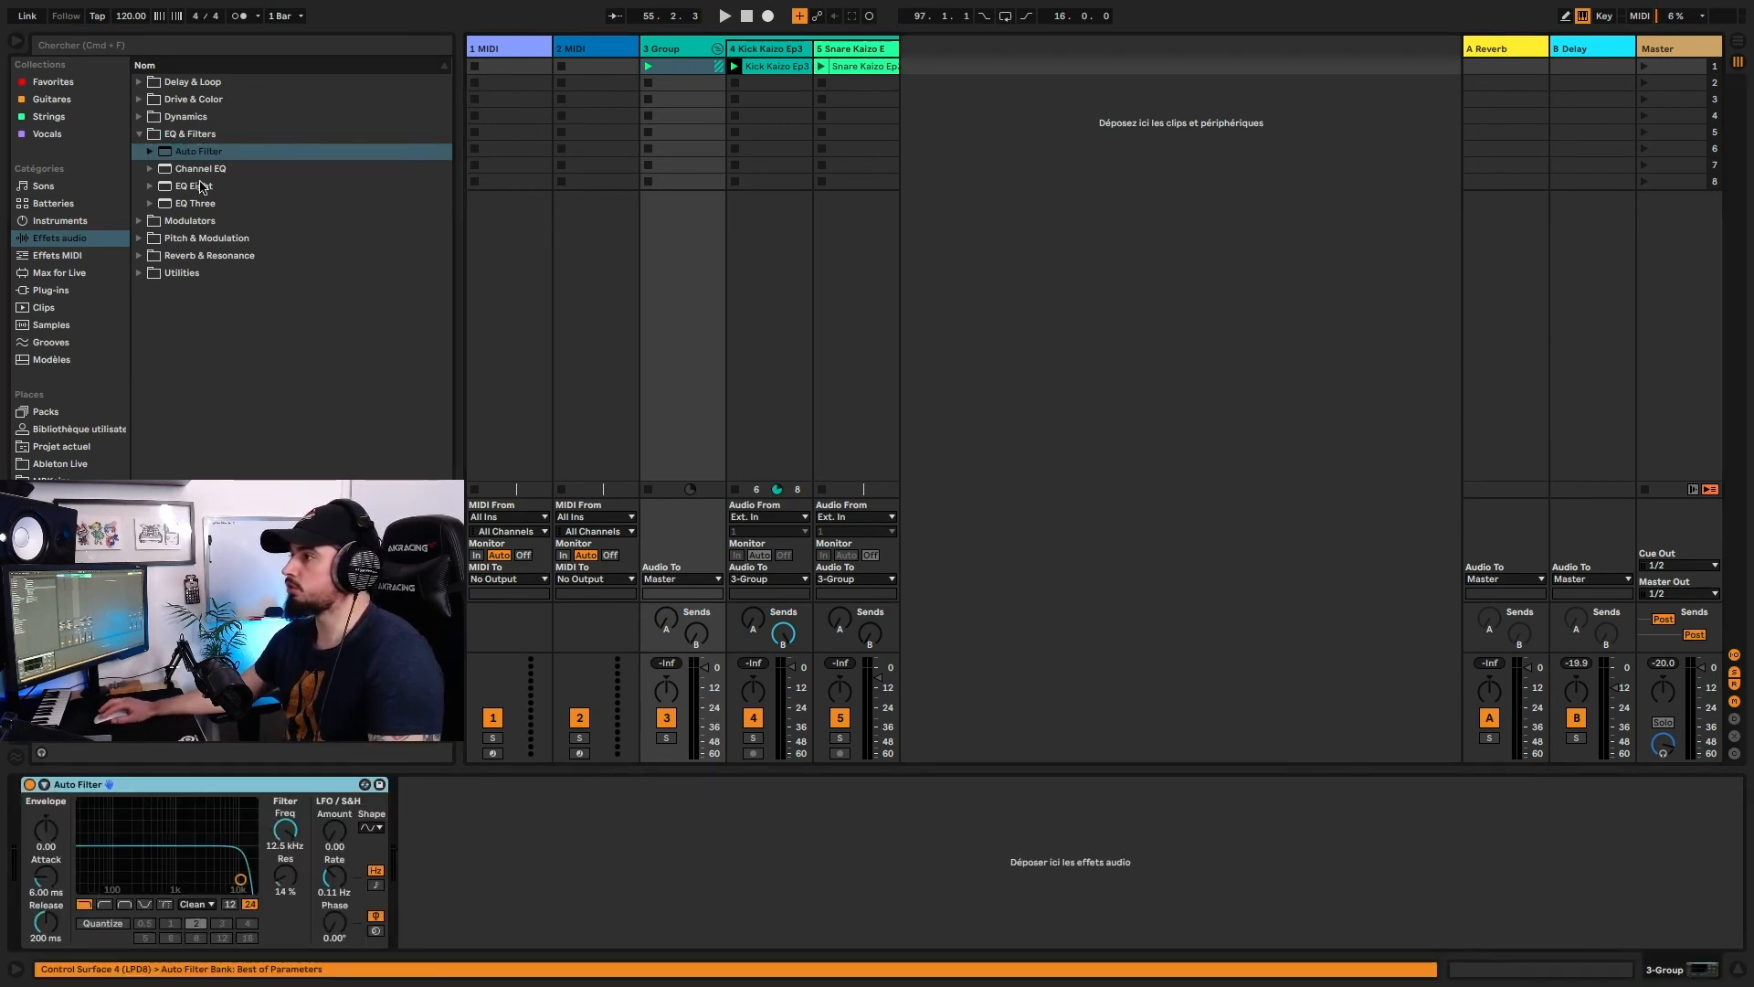
{"action": "left_click_drag", "start_coordinate": [194, 185], "coordinate": [557, 865]}
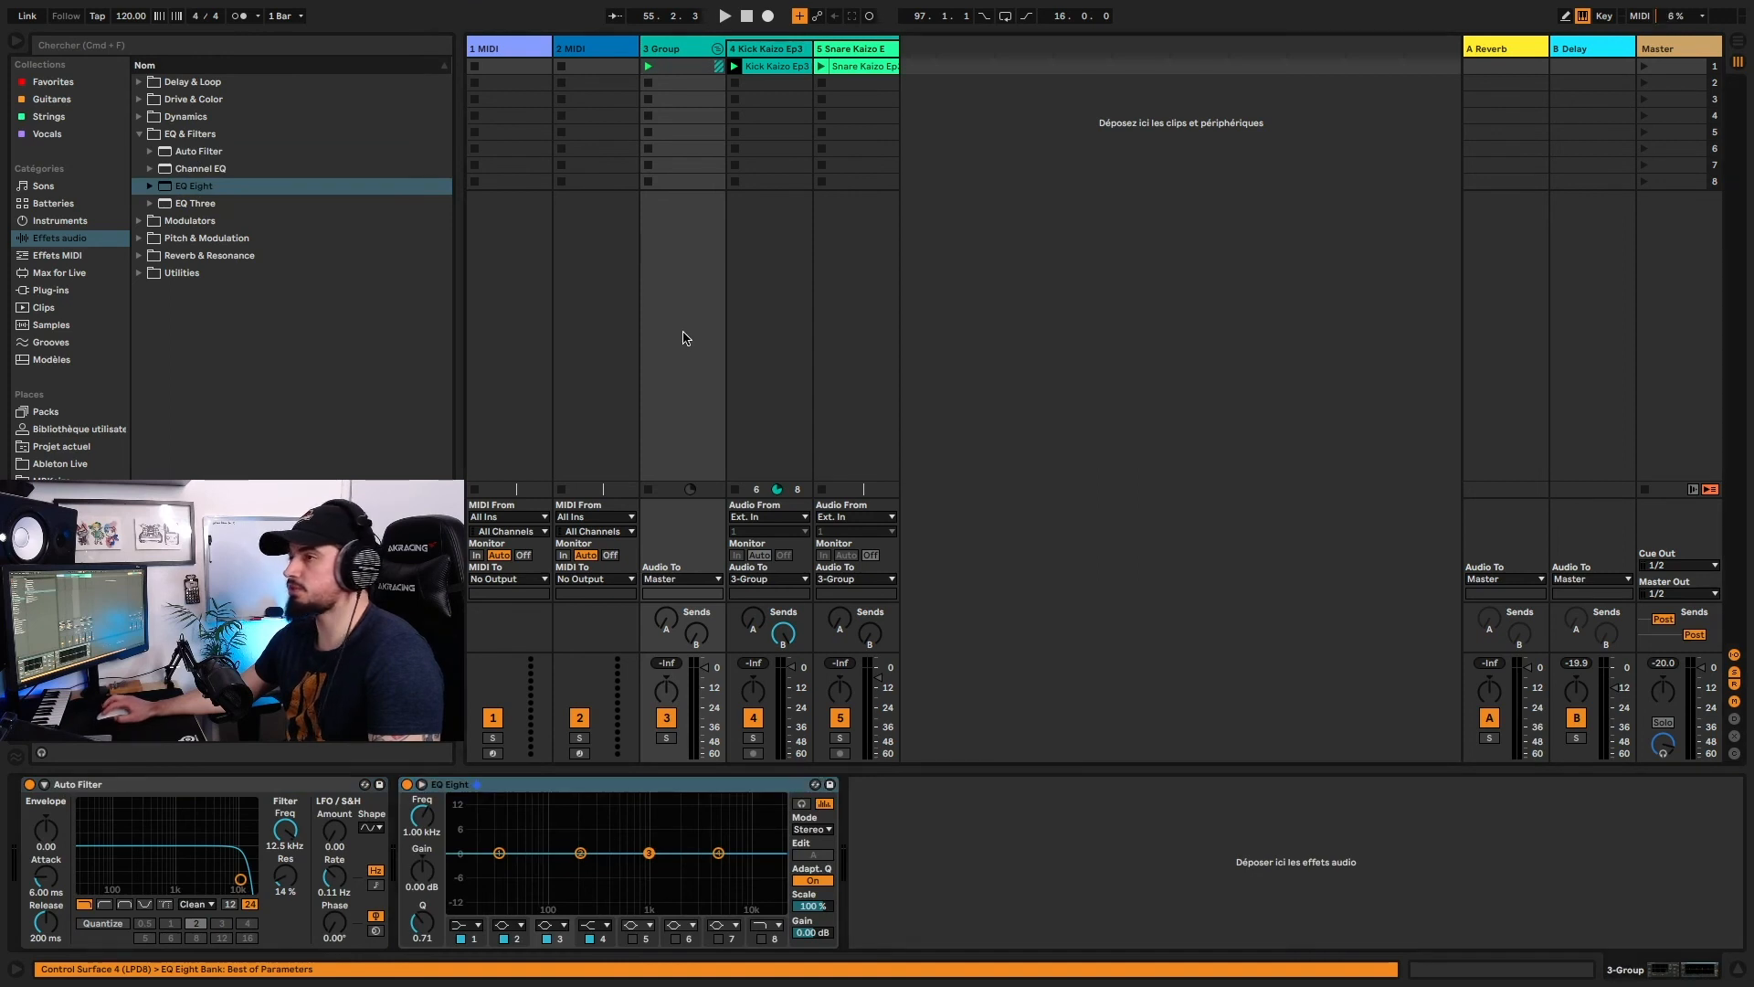
- View the group's mixer controls in Arrangement View and return to Session View
{"action": "left_click", "coordinate": [1737, 44]}
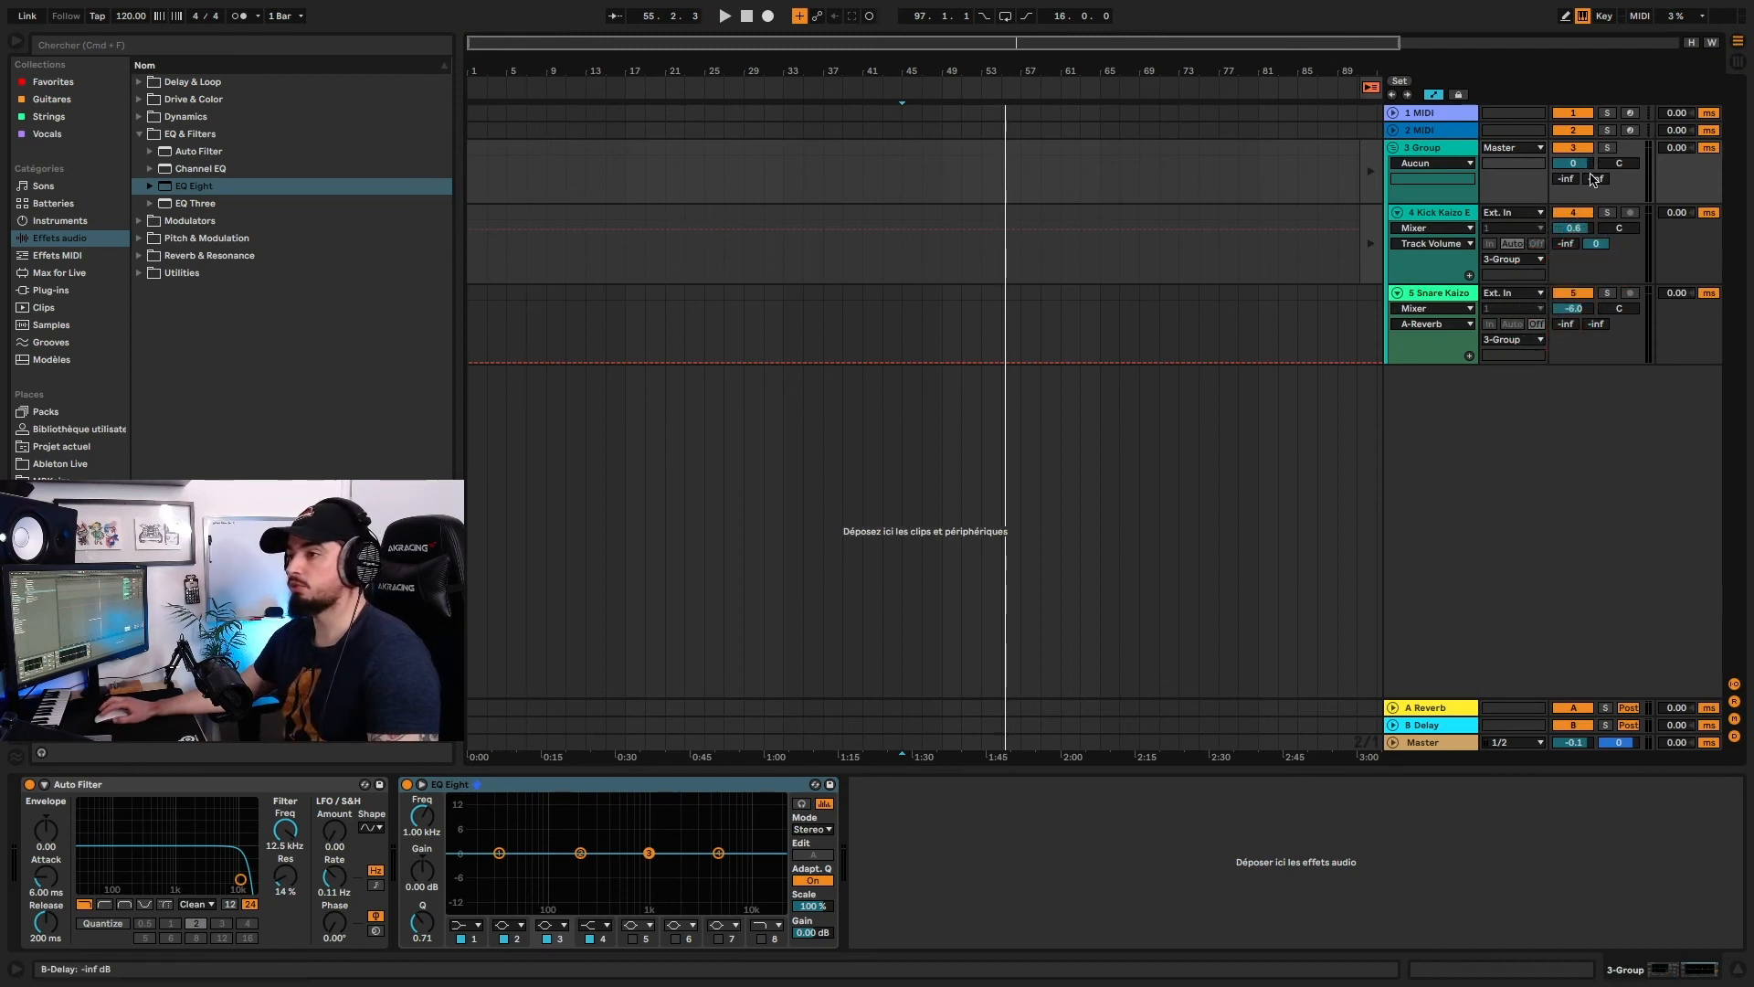
{"action": "key", "text": "Tab"}
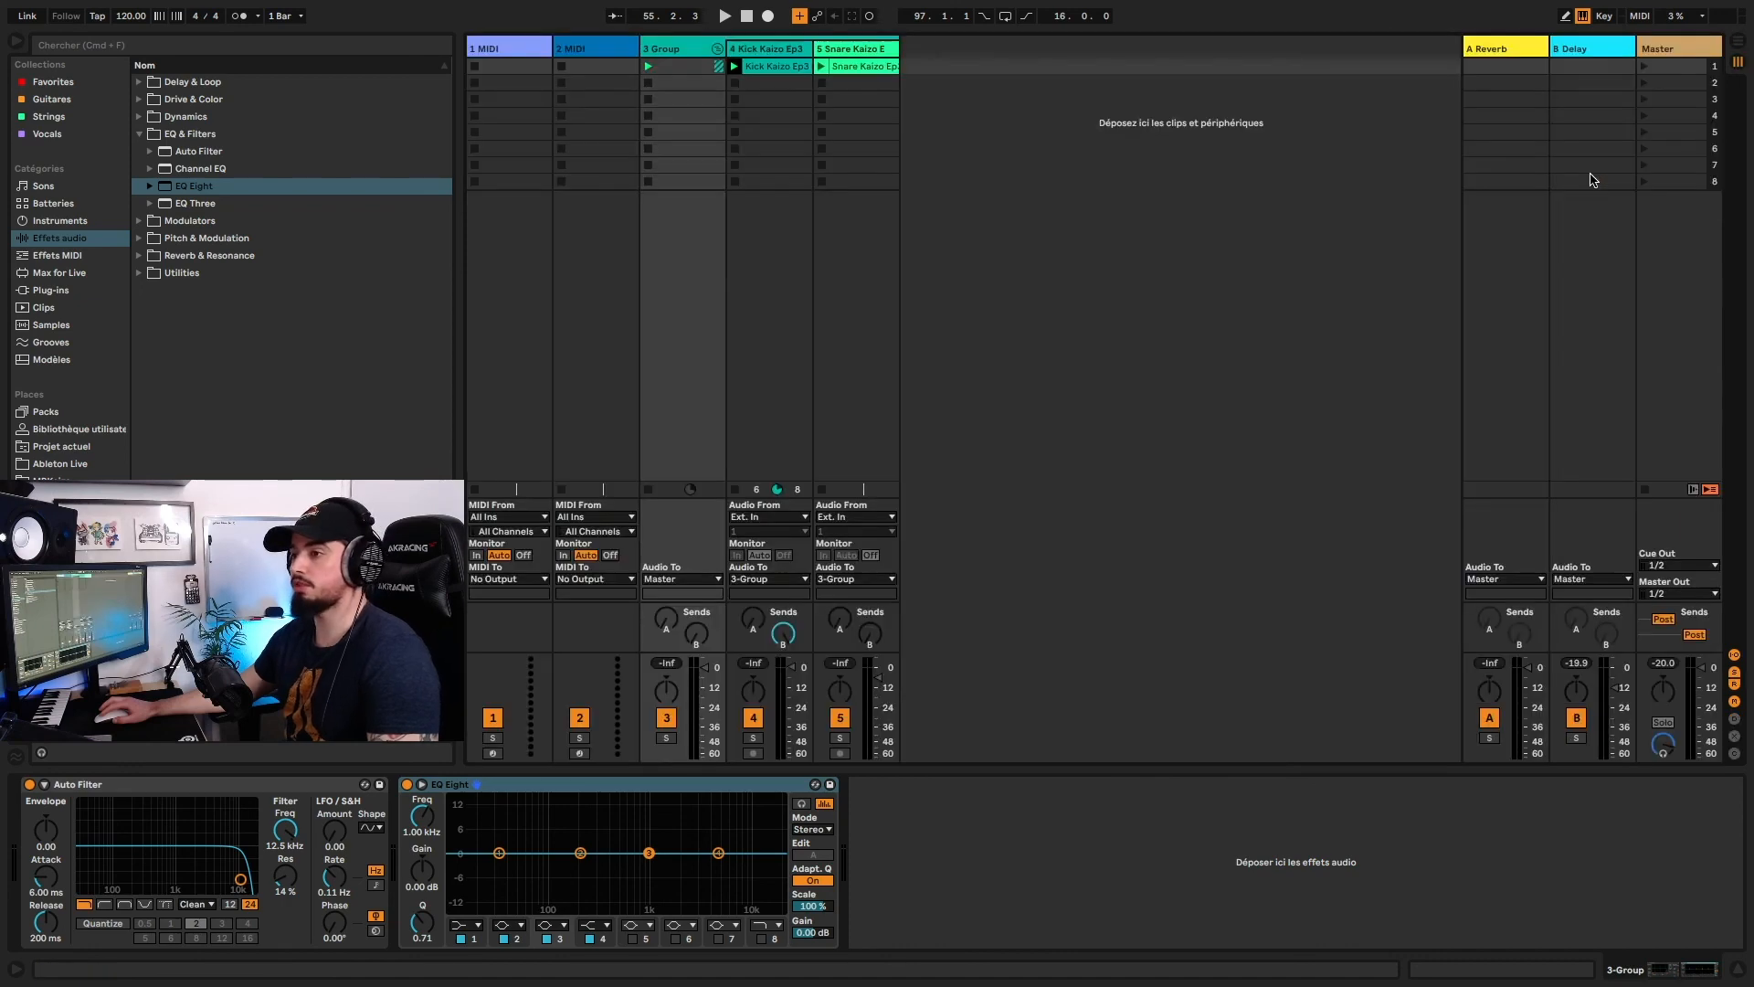